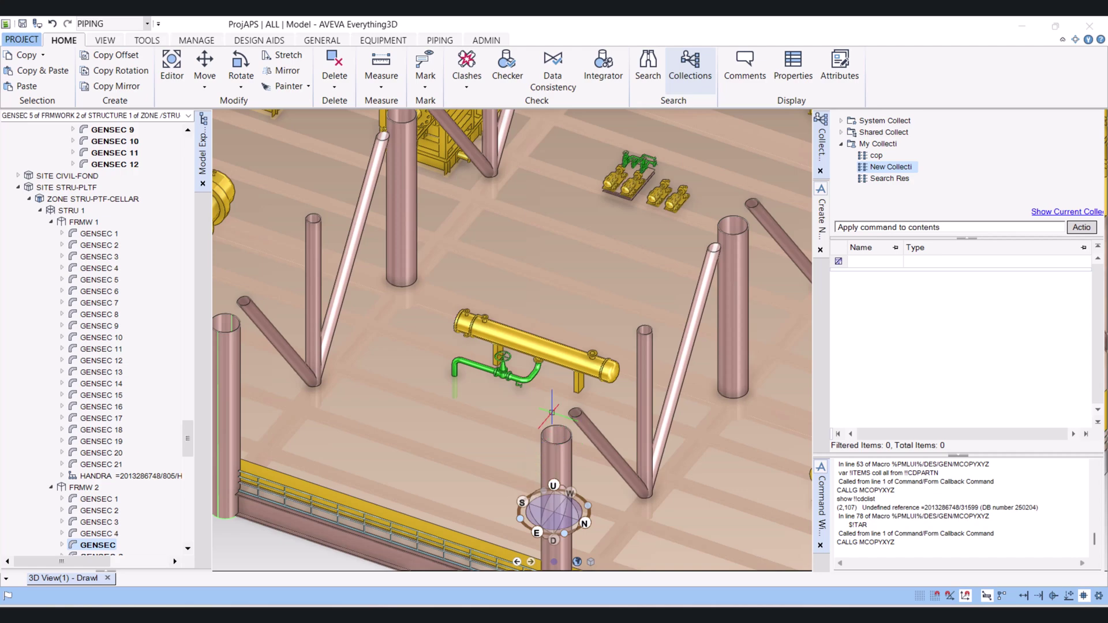
# Select the horizontal exchanger equipment E13011 on the platform deck.
pyautogui.moveTo(604, 335); pyautogui.dragTo(643, 364, button='middle')
pyautogui.scroll(5, 499, 303)
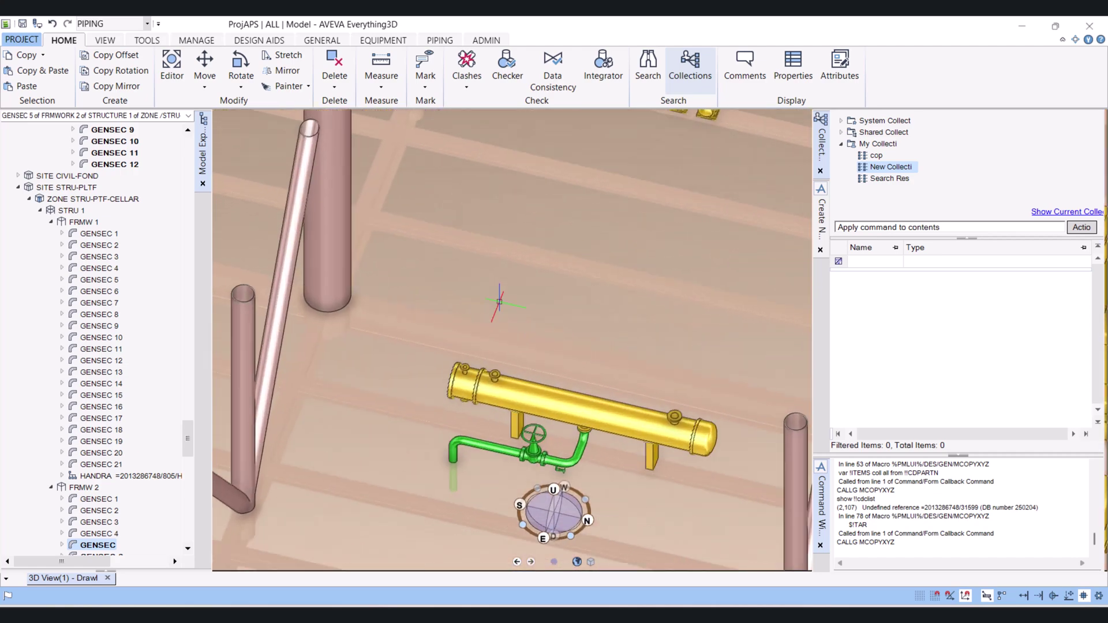
pyautogui.scroll(-7, 502, 309)
pyautogui.moveTo(493, 318); pyautogui.dragTo(449, 303, button='middle')
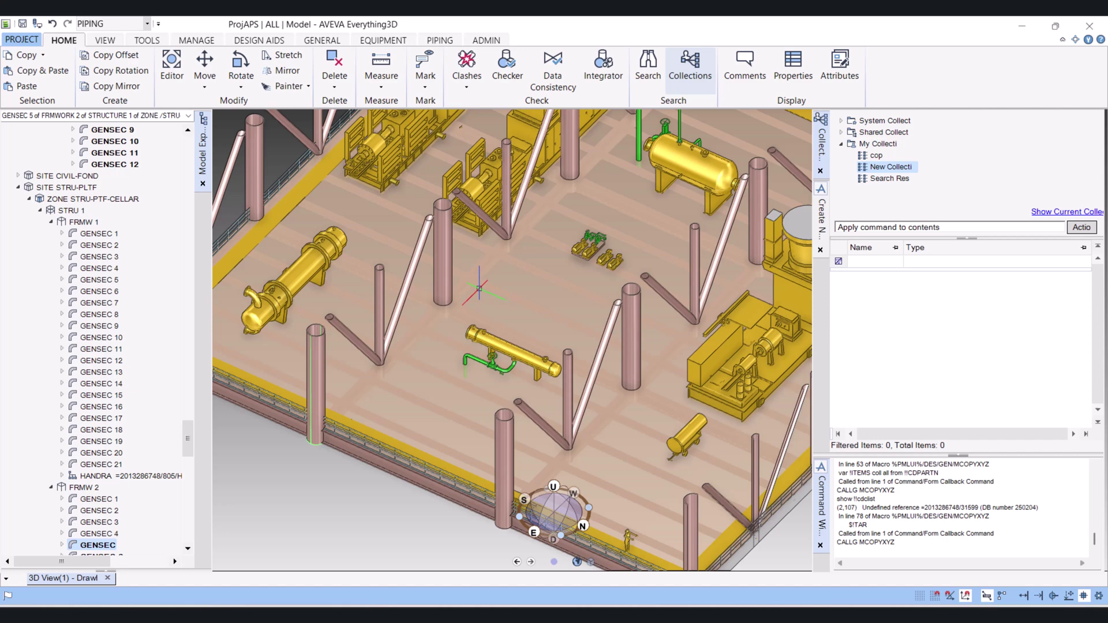
pyautogui.moveTo(609, 330); pyautogui.dragTo(646, 305, button='middle')
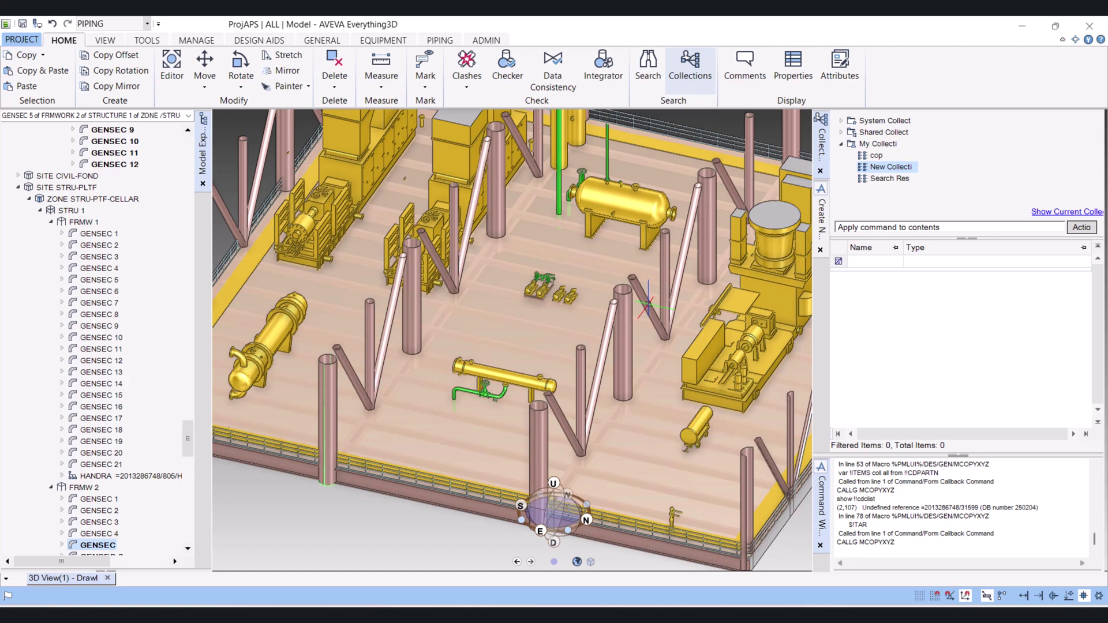
pyautogui.moveTo(625, 288); pyautogui.dragTo(651, 329, button='middle')
pyautogui.scroll(-2, 560, 356)
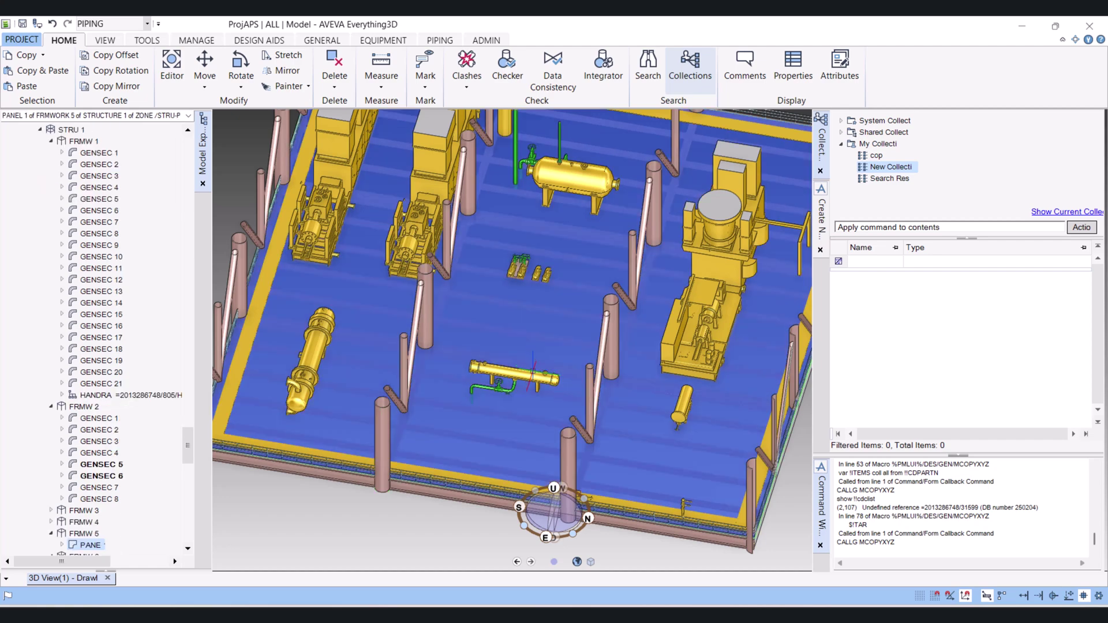
pyautogui.click(532, 372)
pyautogui.scroll(-2, 533, 371)
pyautogui.scroll(7, 533, 372)
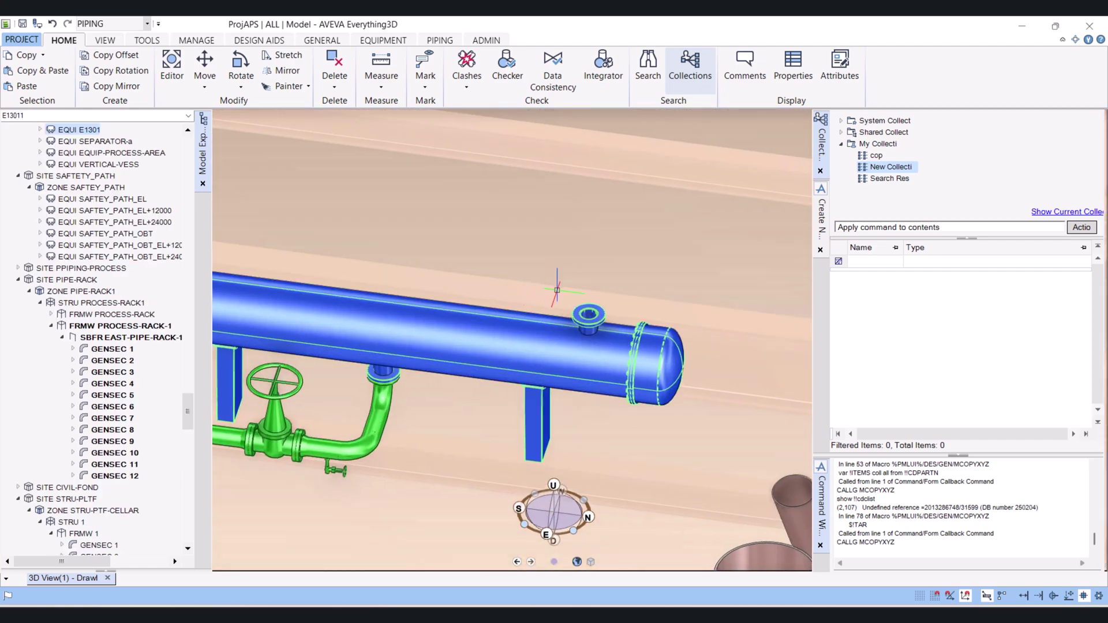
pyautogui.scroll(4, 595, 303)
pyautogui.scroll(4, 591, 302)
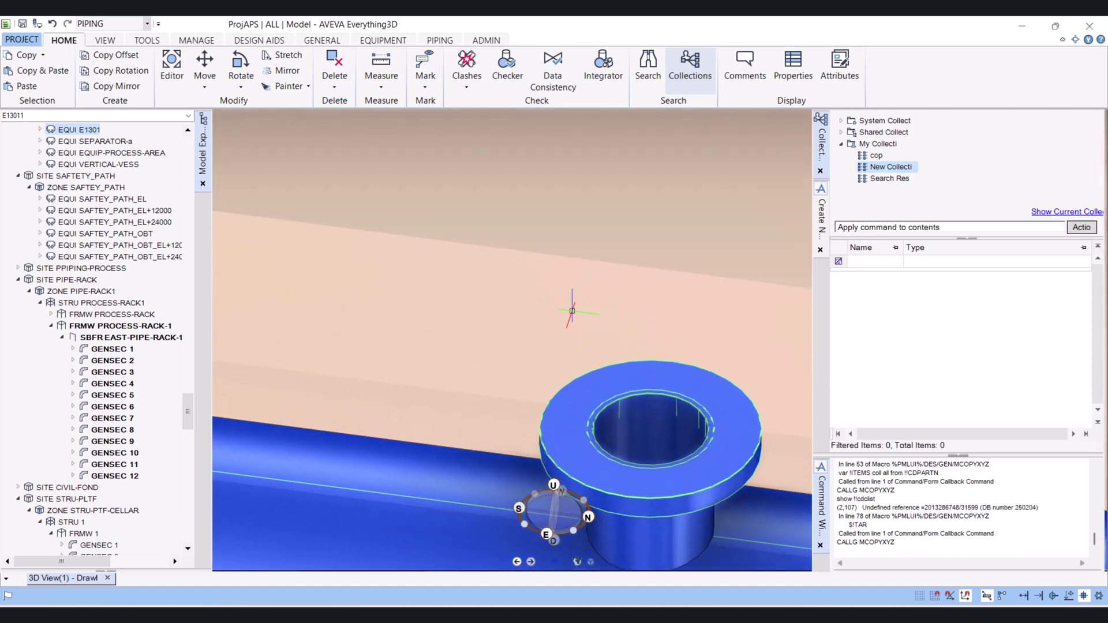
pyautogui.scroll(-3, 572, 323)
pyautogui.scroll(-5, 574, 383)
pyautogui.scroll(3, 524, 415)
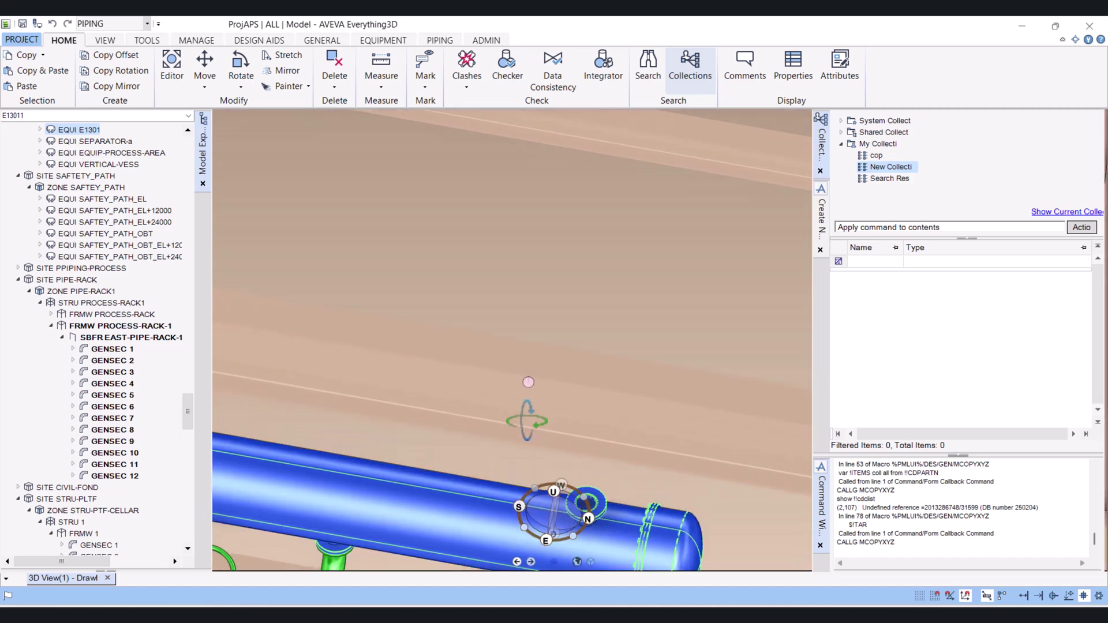
pyautogui.scroll(3, 637, 172)
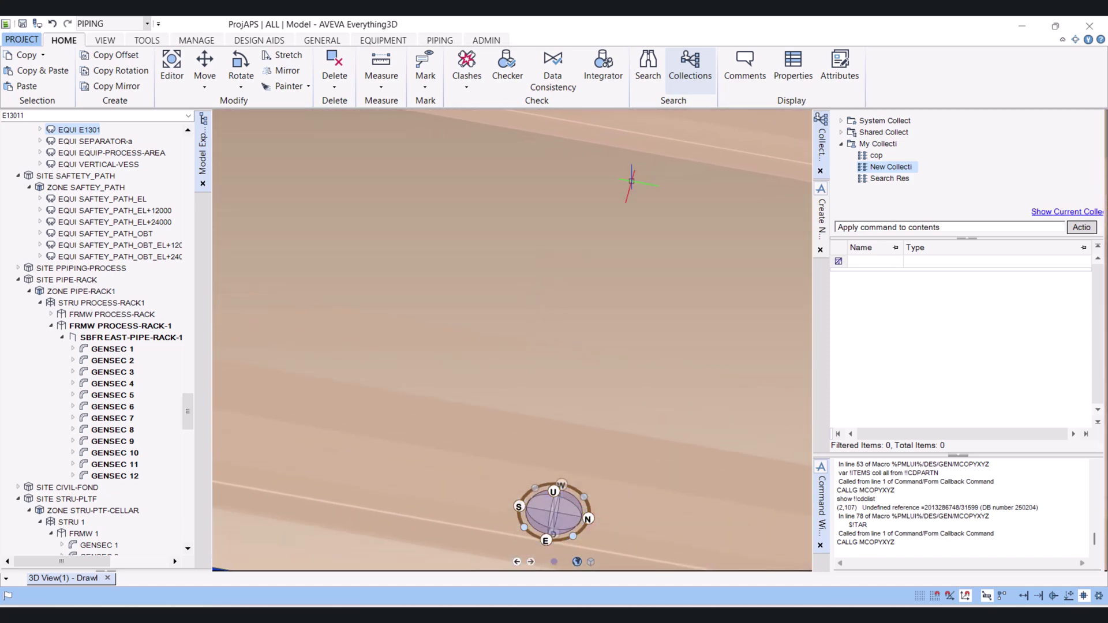
pyautogui.scroll(-4, 583, 280)
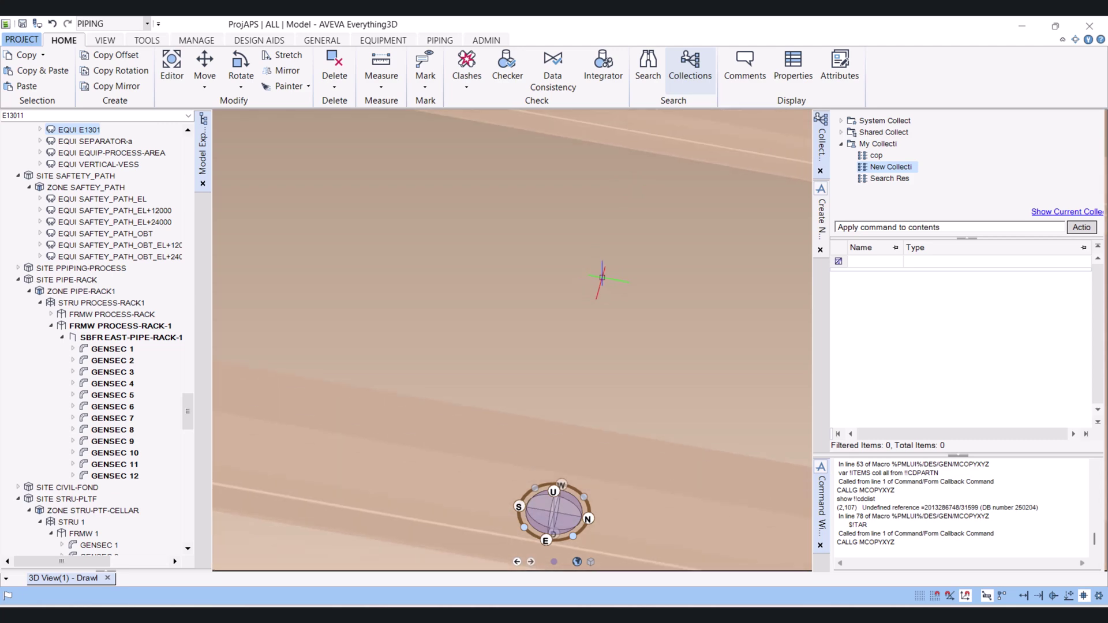
pyautogui.scroll(-2, 614, 280)
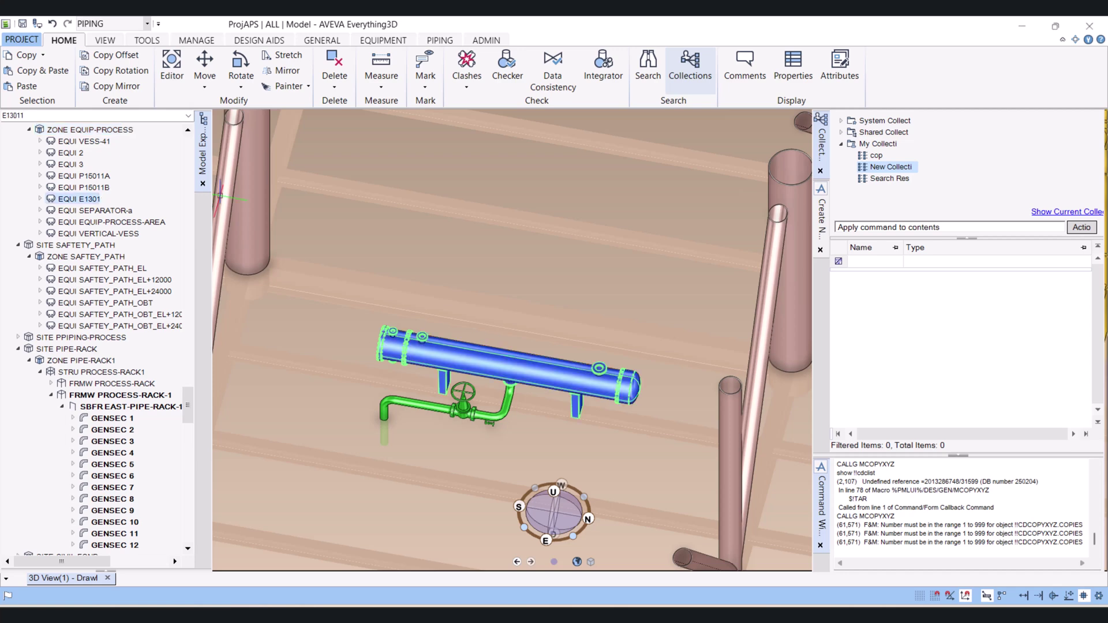
# Start Copy with Offset for E13011, using CE for both object and destination, with 3 copies.
pyautogui.click(109, 55)
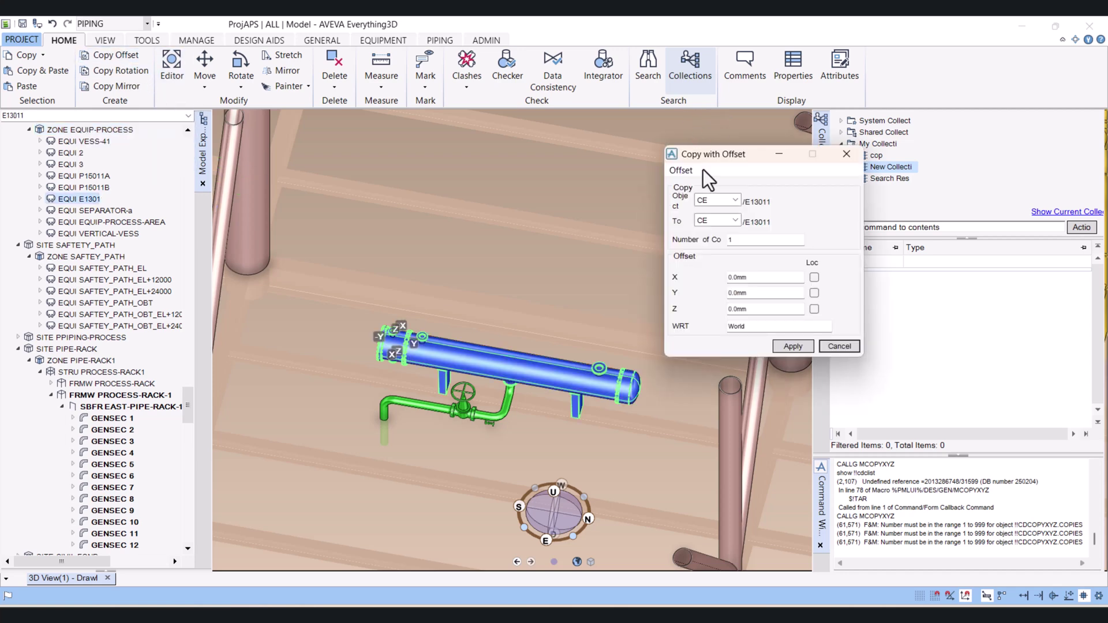
pyautogui.moveTo(707, 151); pyautogui.dragTo(647, 126)
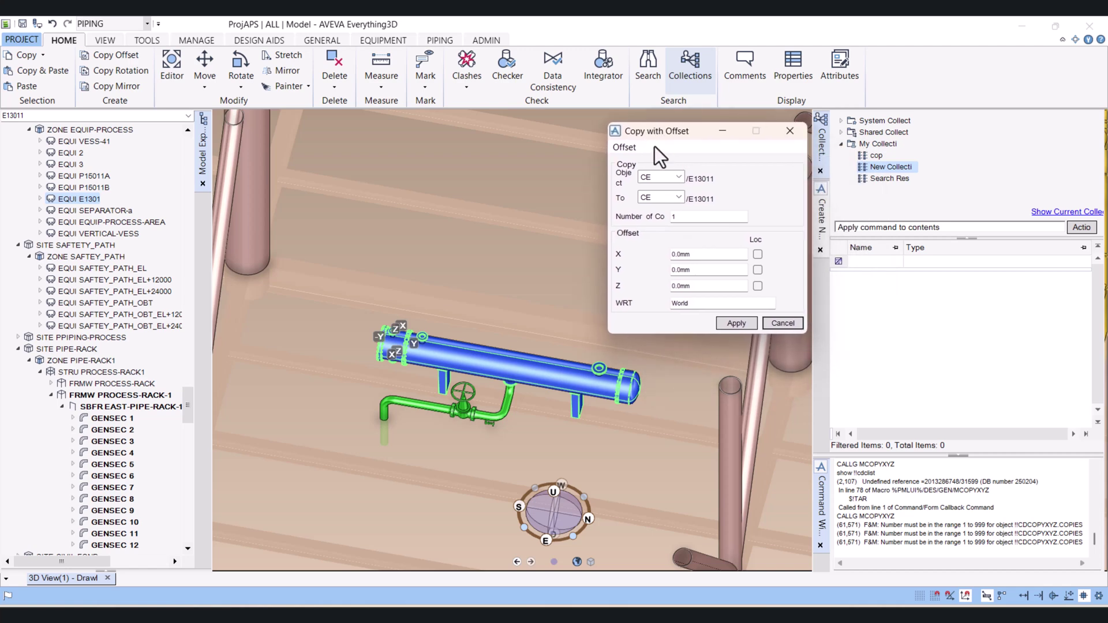
pyautogui.moveTo(645, 133); pyautogui.dragTo(626, 121)
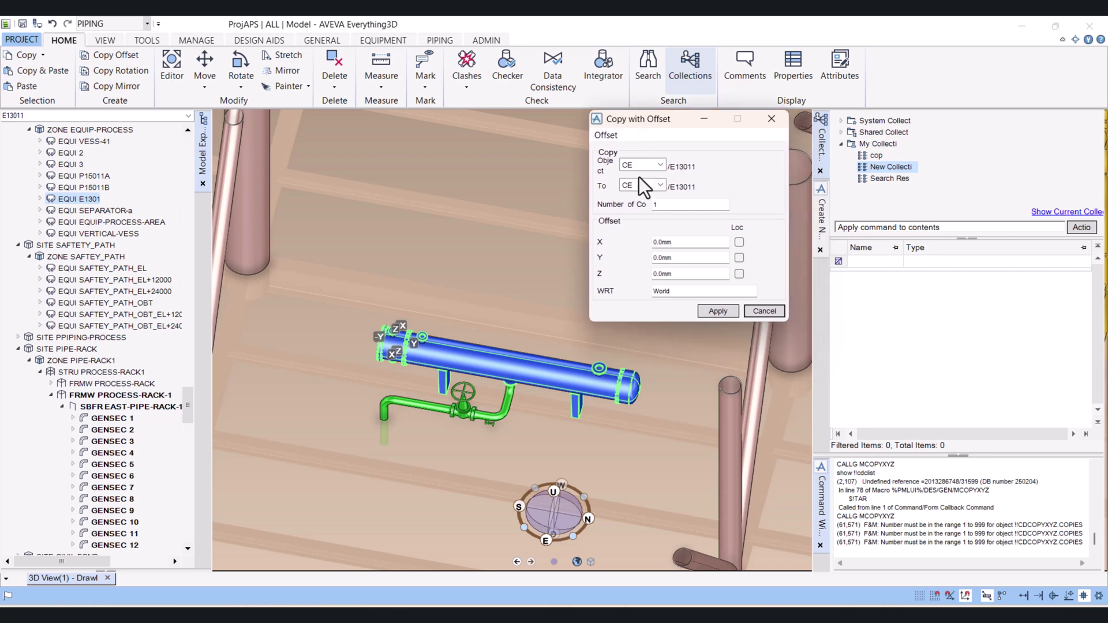
pyautogui.click(660, 163)
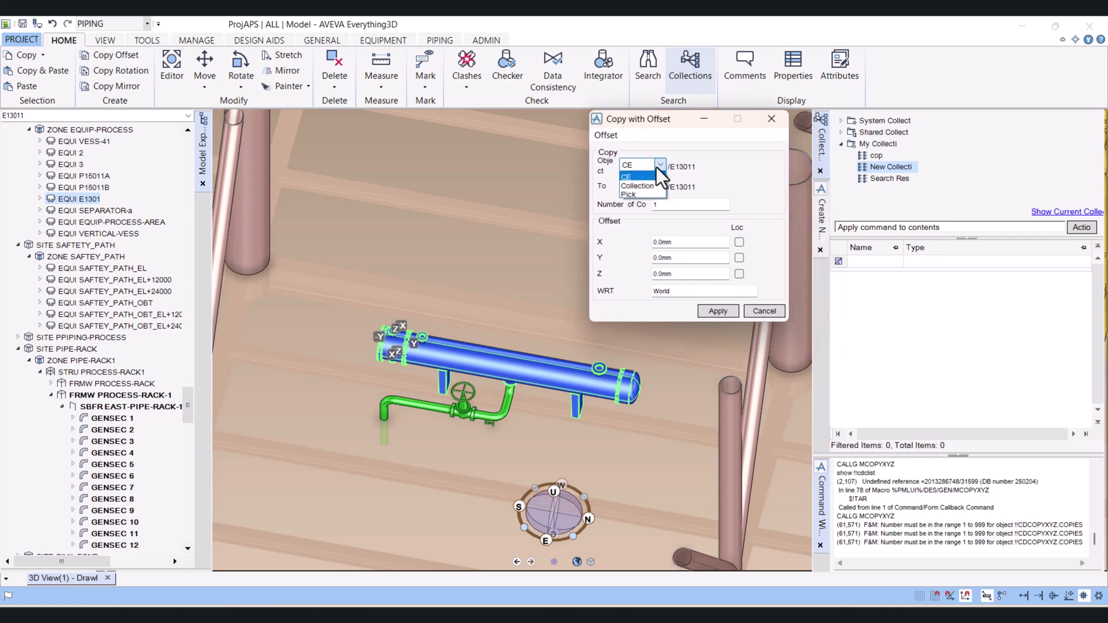
pyautogui.click(622, 178)
pyautogui.click(639, 199)
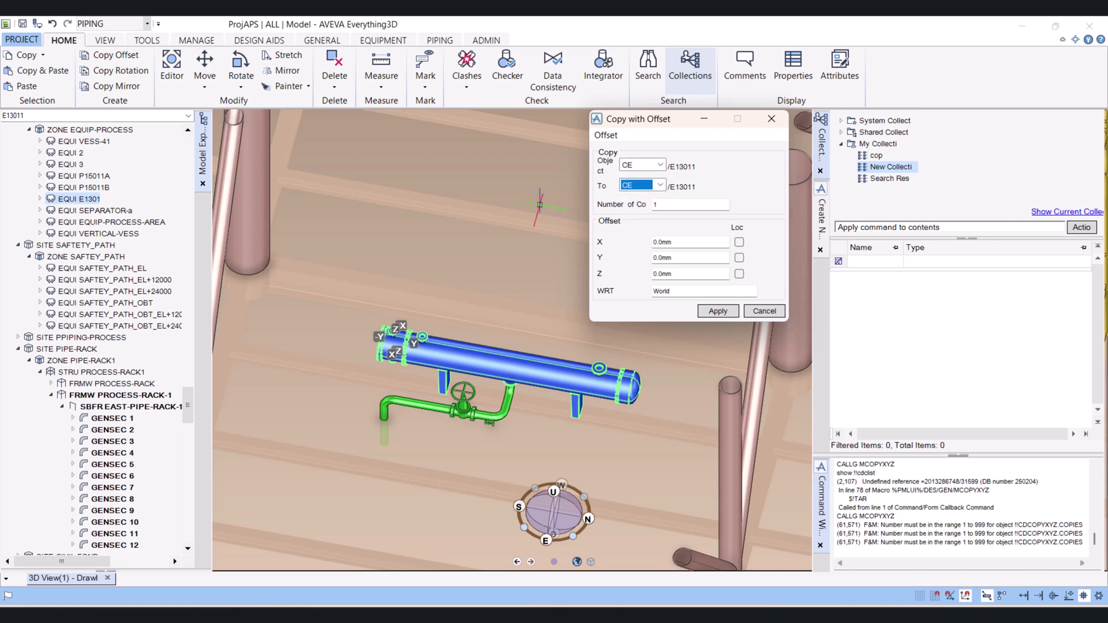
pyautogui.moveTo(420, 364); pyautogui.dragTo(423, 361, button='middle')
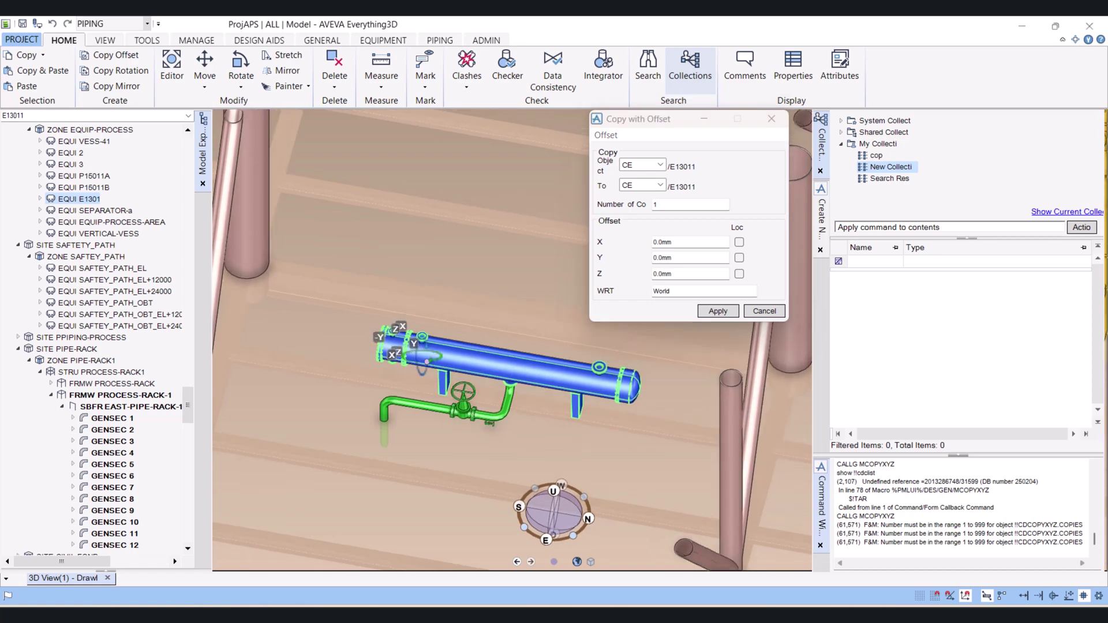
pyautogui.doubleClick(676, 205)
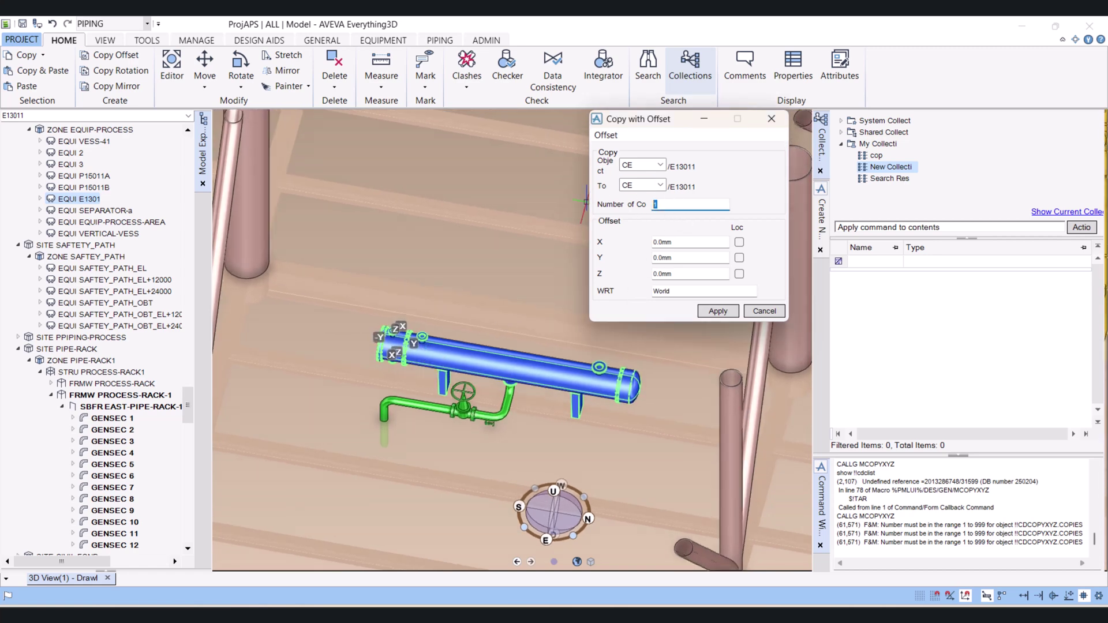
pyautogui.write('3')
# Set the X offset to -3000 mm, lock it, and create and retain the copies of the exchanger.
pyautogui.moveTo(397, 324); pyautogui.dragTo(425, 462, button='middle')
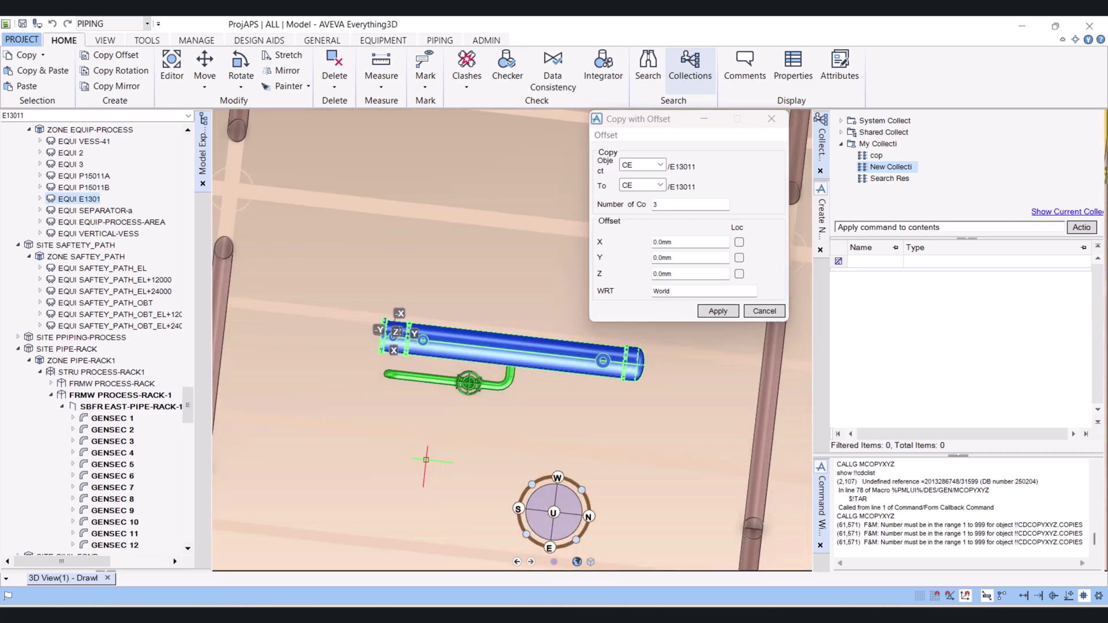
pyautogui.scroll(-3, 425, 358)
pyautogui.scroll(3, 419, 333)
pyautogui.scroll(3, 418, 333)
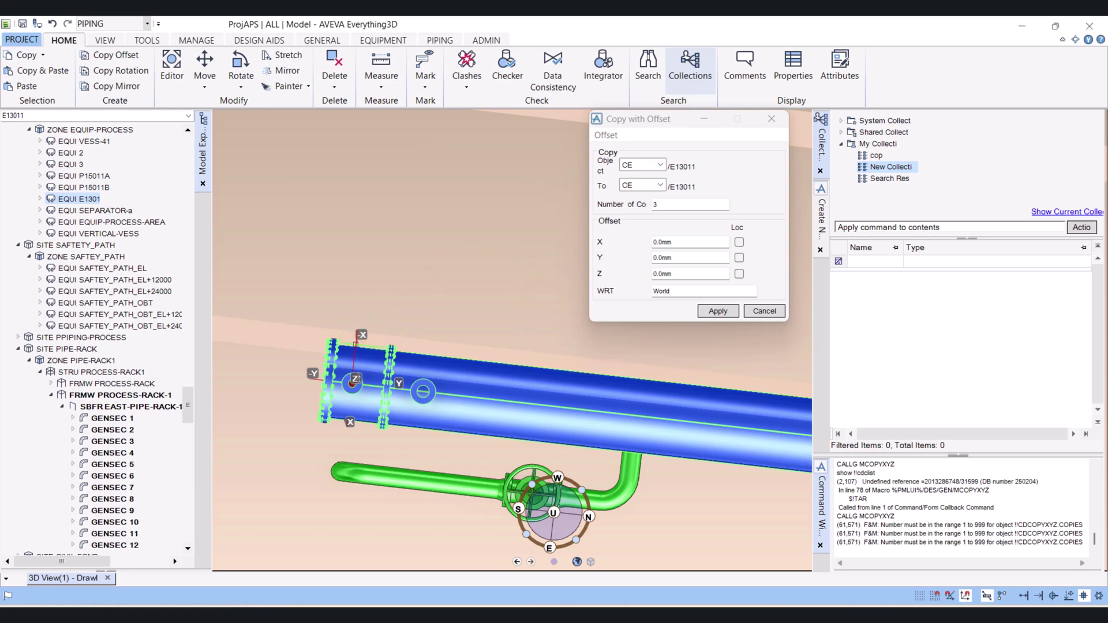
pyautogui.click(639, 251)
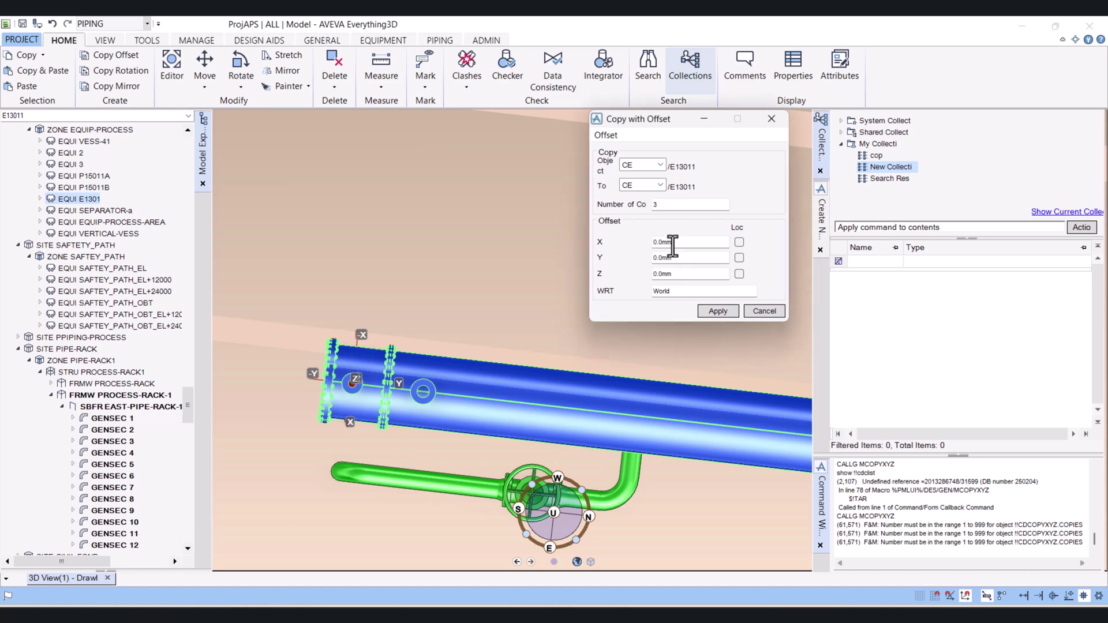
pyautogui.write('-3000')
pyautogui.press('Tab')
pyautogui.click(740, 242)
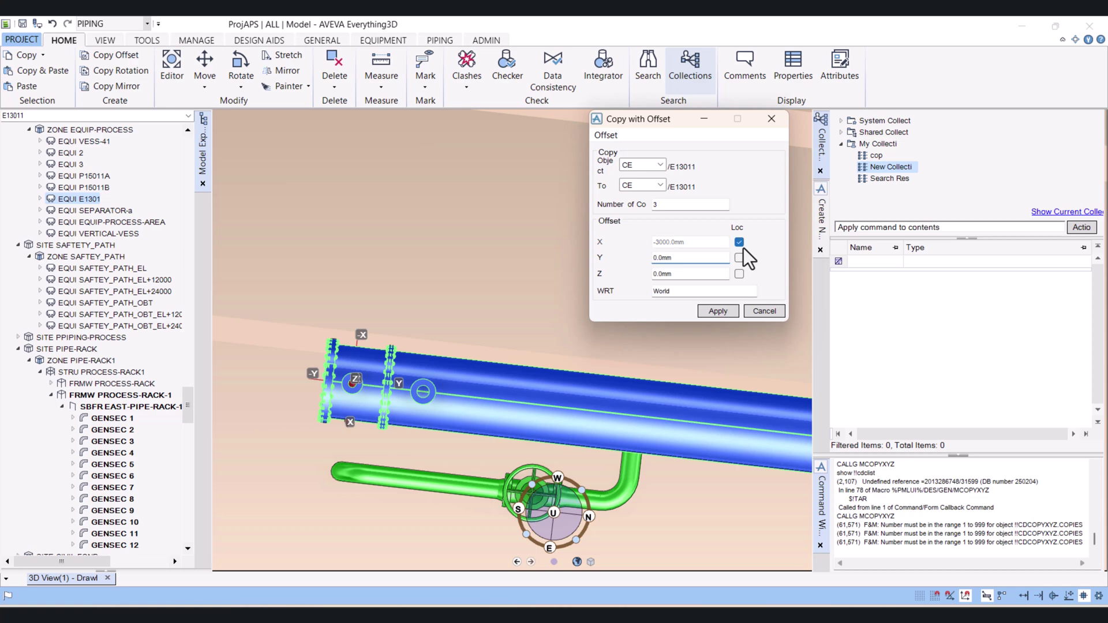
pyautogui.click(715, 315)
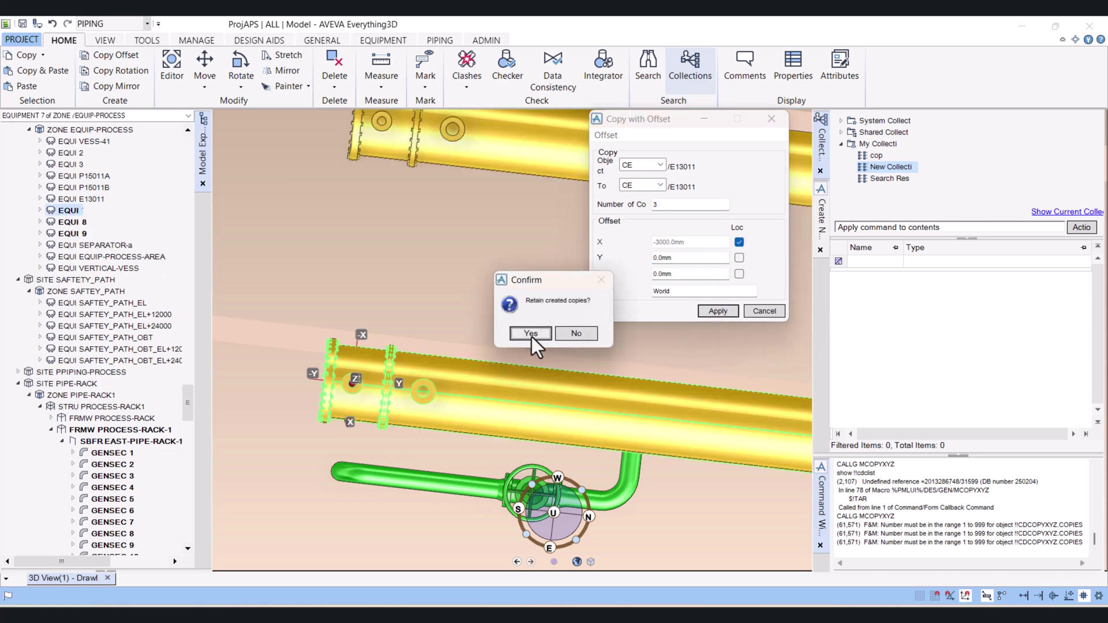
pyautogui.click(529, 334)
# Measure the distances between neighbouring exchangers in the copied row, using mid-point snap.
pyautogui.scroll(-10, 468, 334)
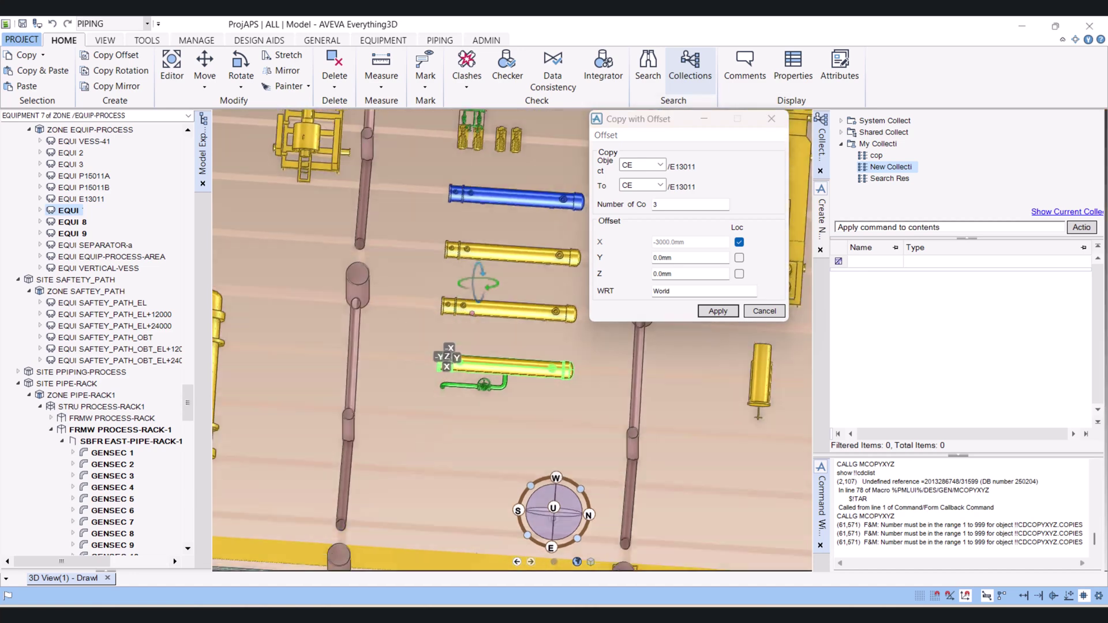
pyautogui.moveTo(478, 283); pyautogui.dragTo(447, 214, button='middle')
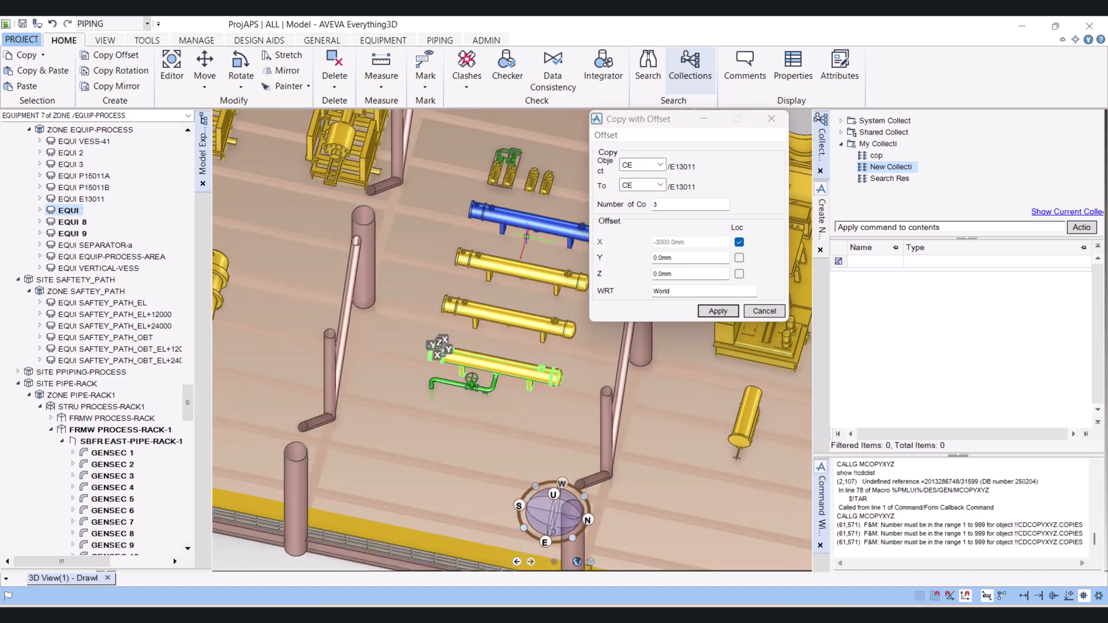
pyautogui.moveTo(523, 236); pyautogui.dragTo(487, 224, button='middle')
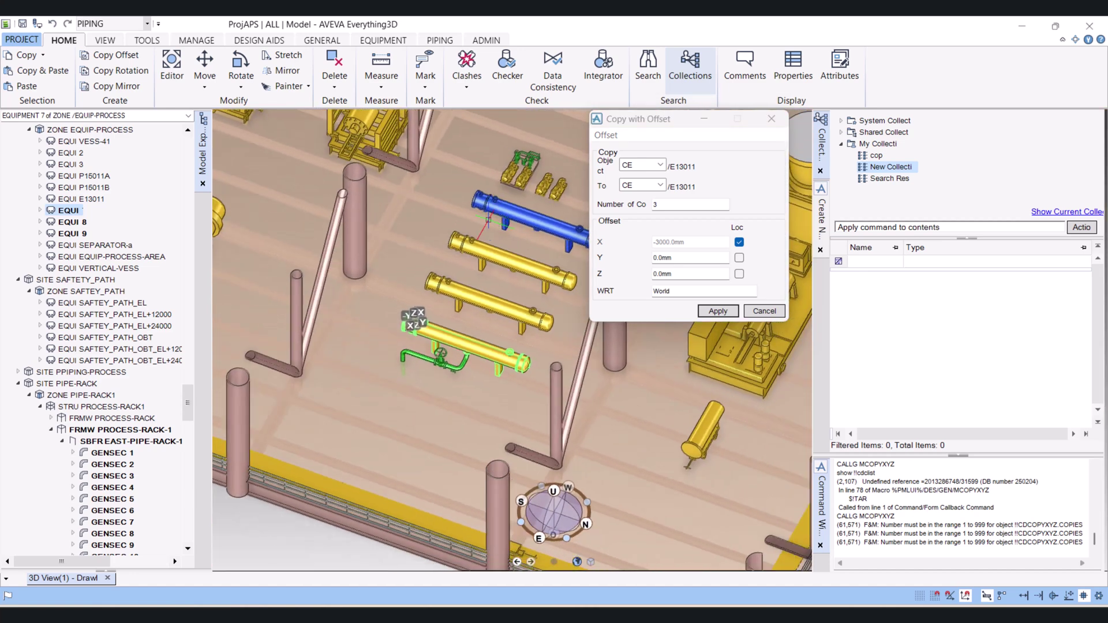
pyautogui.click(377, 64)
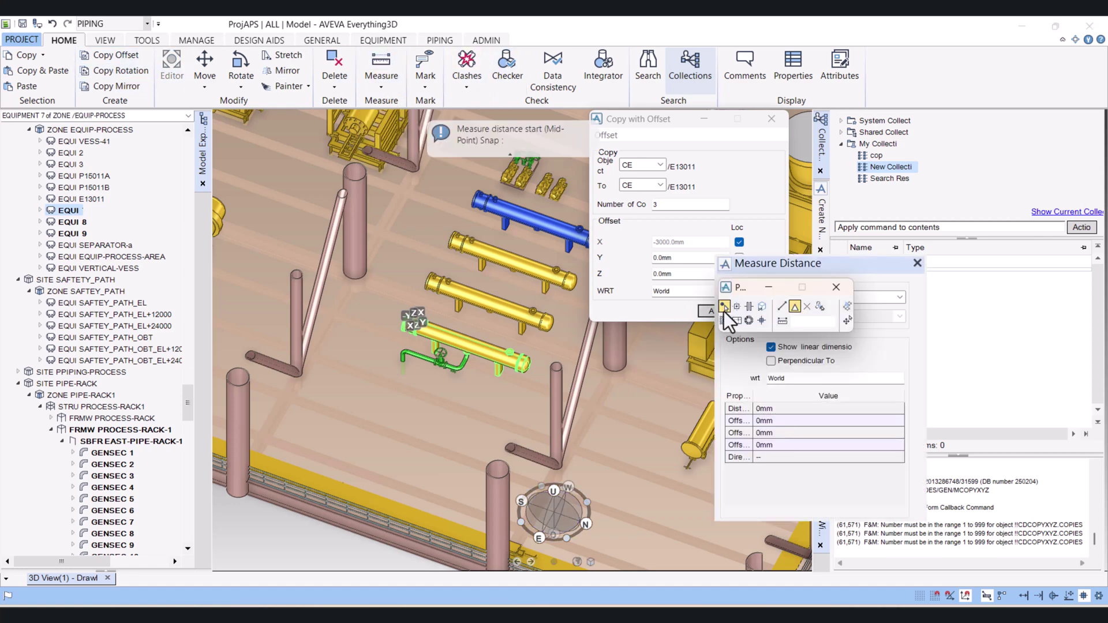
pyautogui.click(485, 314)
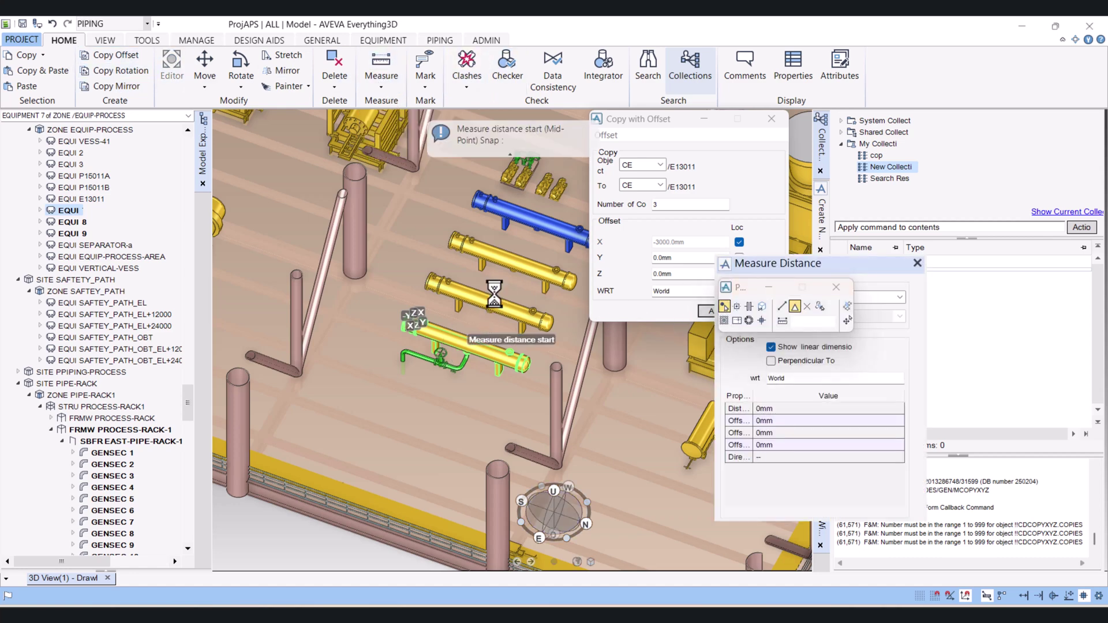
pyautogui.click(461, 338)
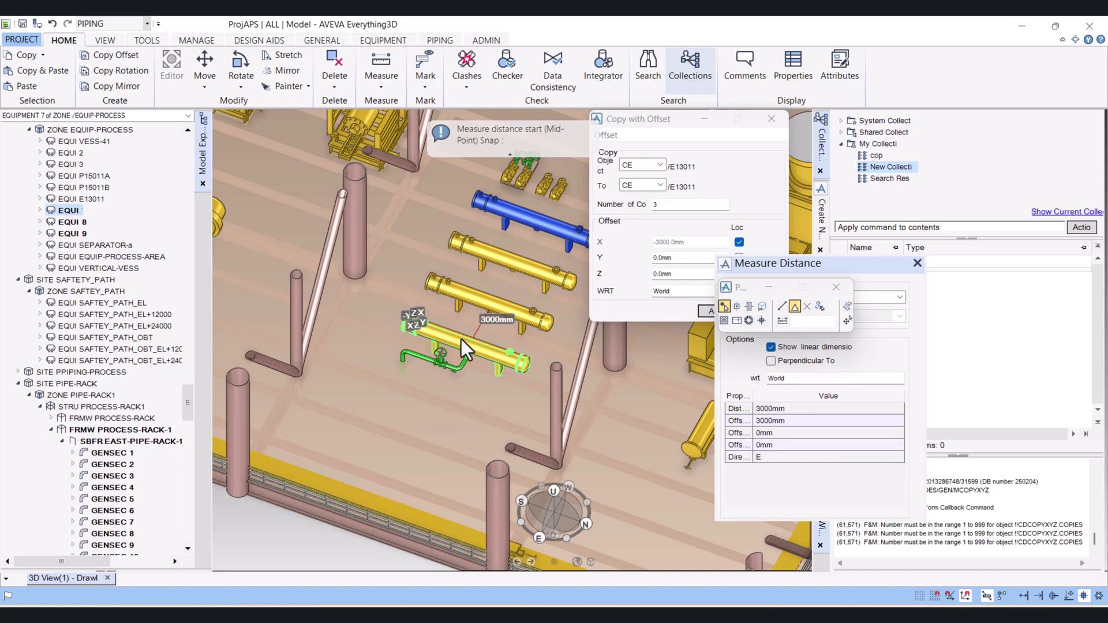
pyautogui.click(501, 261)
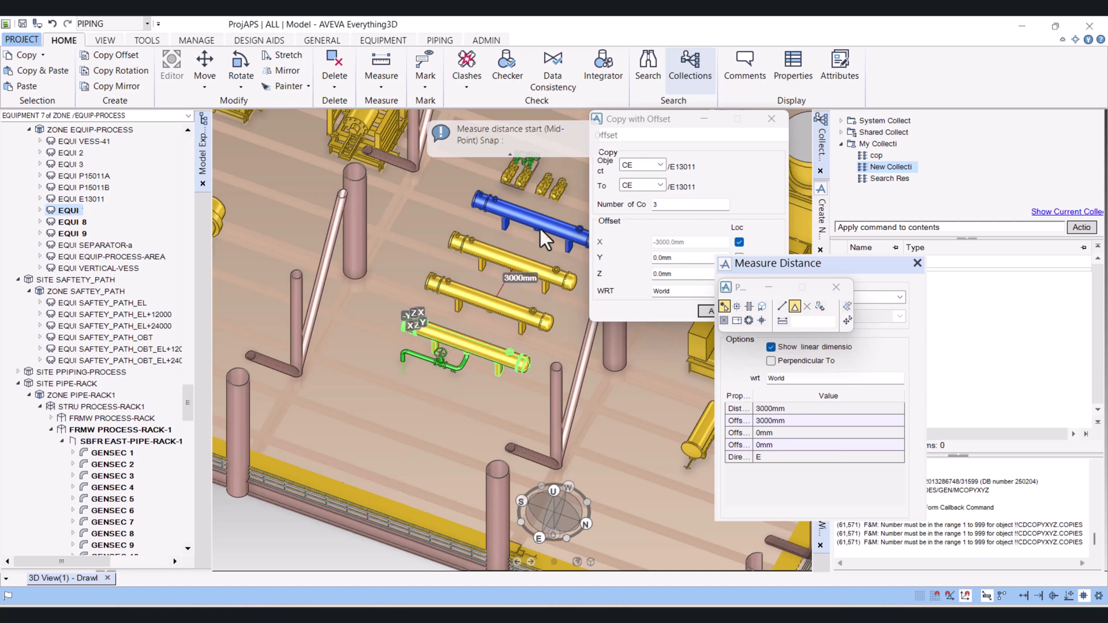
pyautogui.click(489, 260)
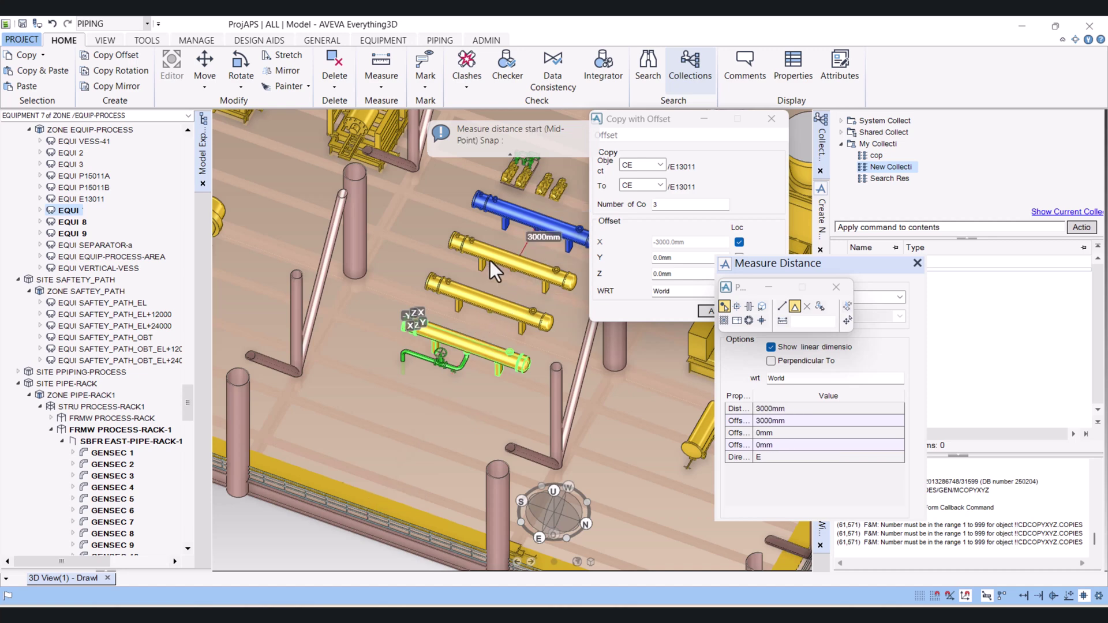
pyautogui.click(916, 263)
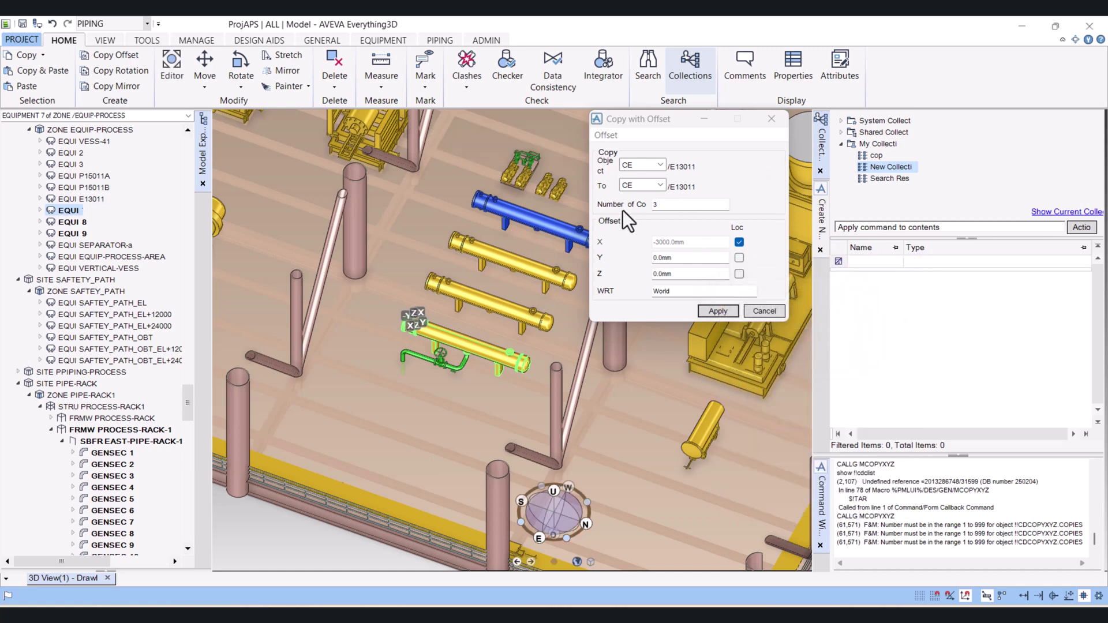
# Undo the creation of the exchanger copies.
pyautogui.click(53, 24)
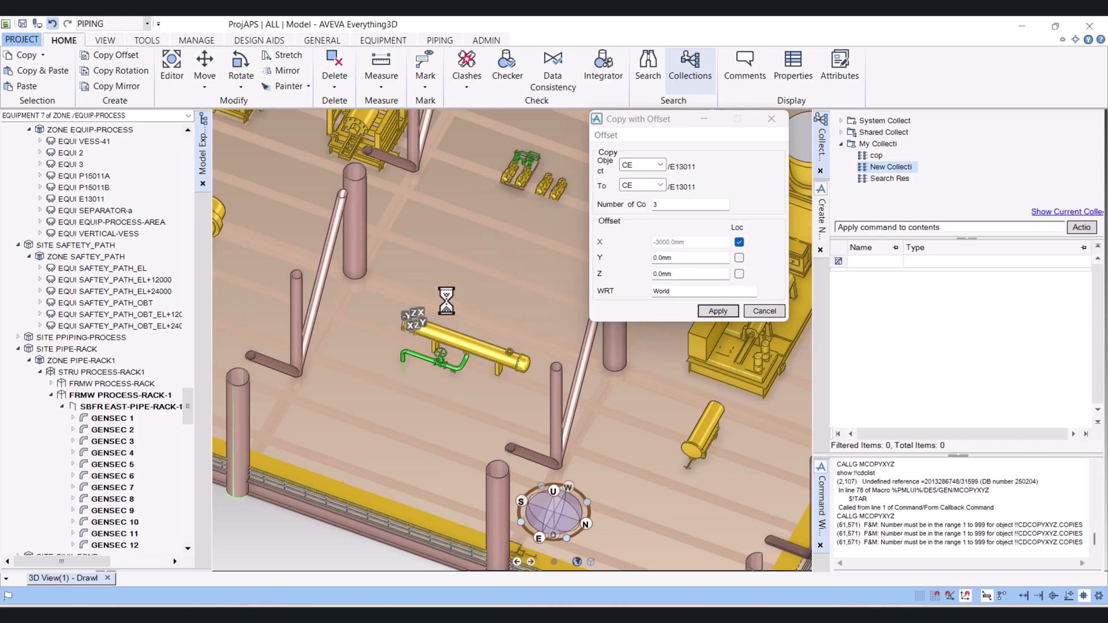
pyautogui.scroll(-5, 446, 300)
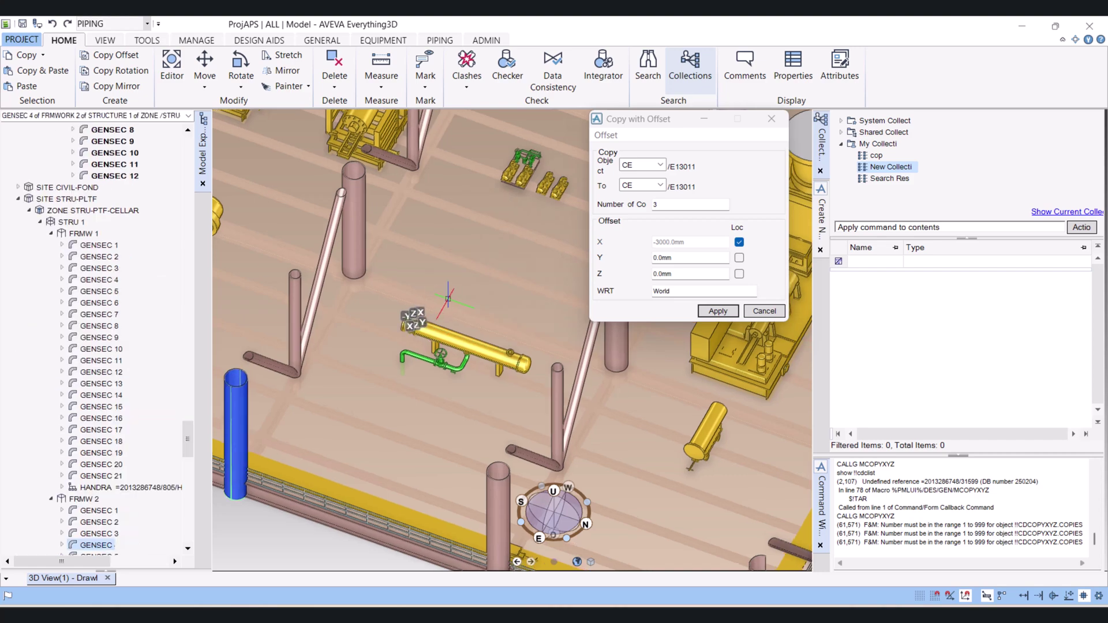
pyautogui.moveTo(460, 319); pyautogui.dragTo(476, 327, button='middle')
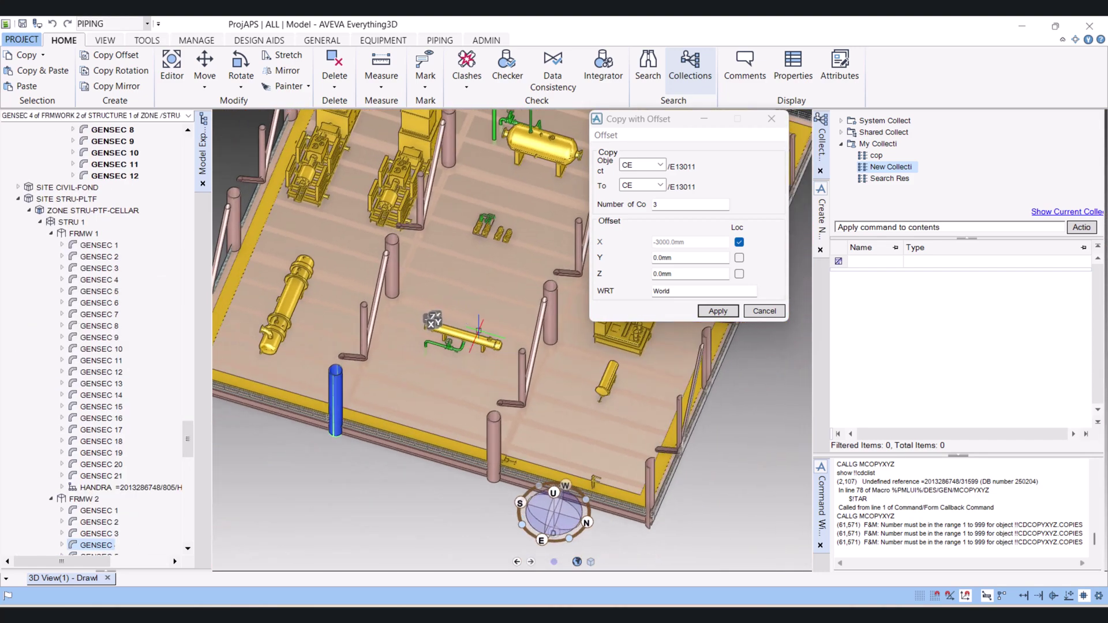
# Select an elbow of the discharge piping on the pump skid.
pyautogui.scroll(-4, 432, 320)
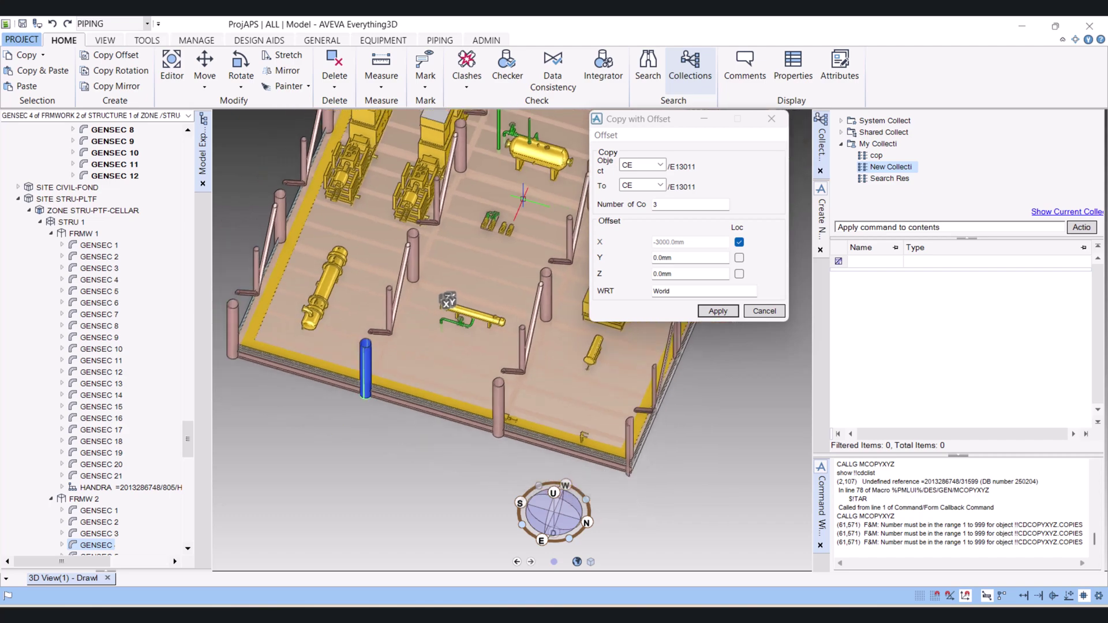
pyautogui.scroll(6, 463, 339)
pyautogui.scroll(8, 461, 340)
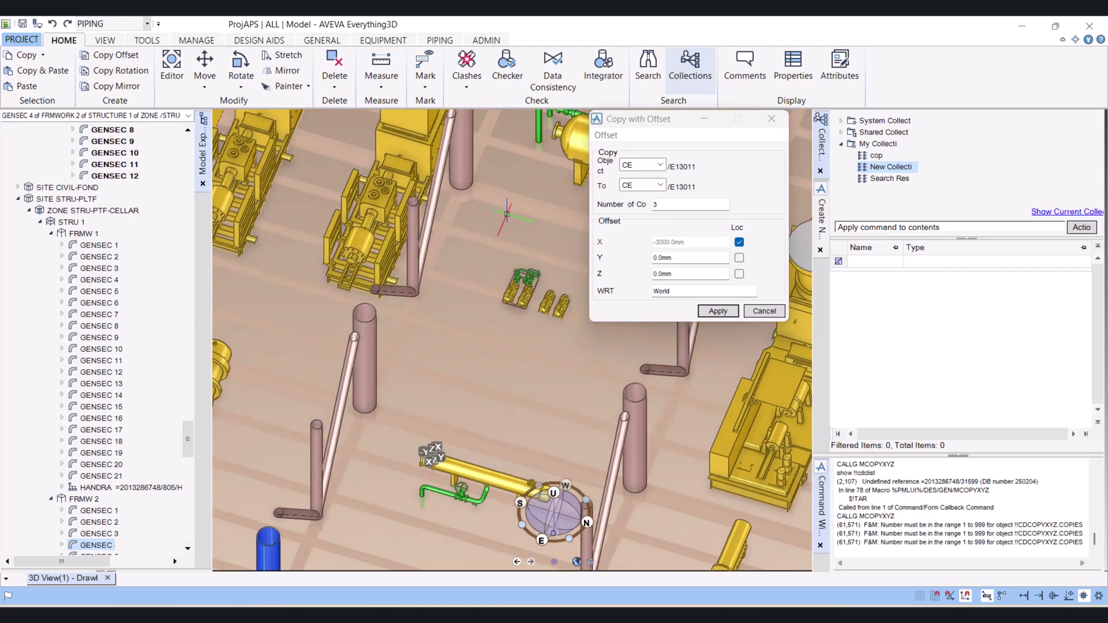
pyautogui.click(541, 363)
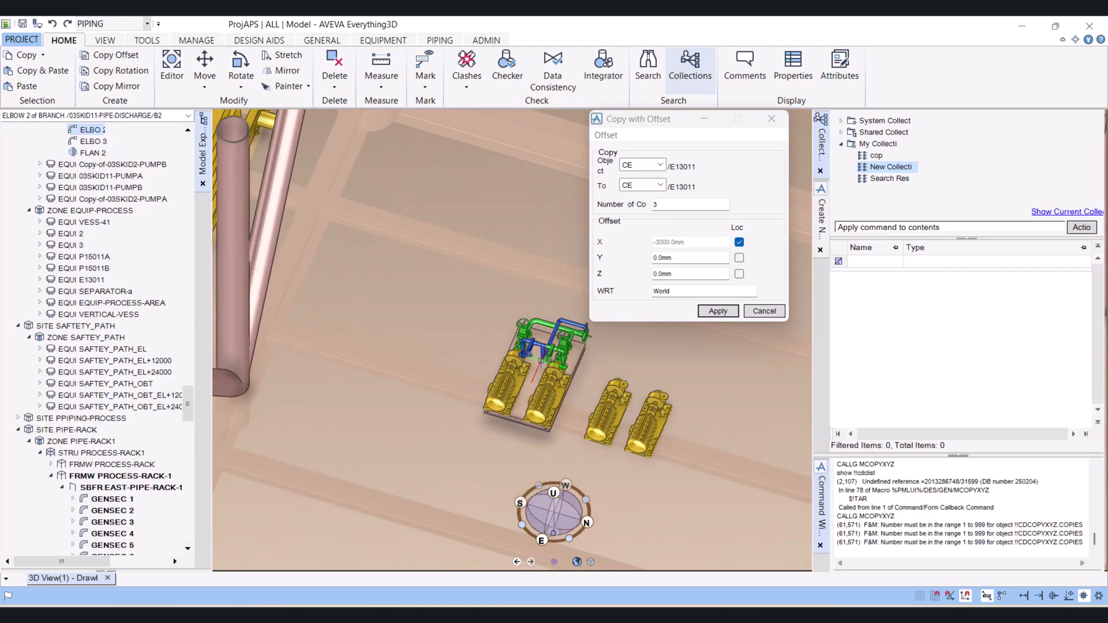
# Locate the skid's pumps in the model hierarchy and select their parent zone 03SKID11 as the current element.
pyautogui.click(551, 378)
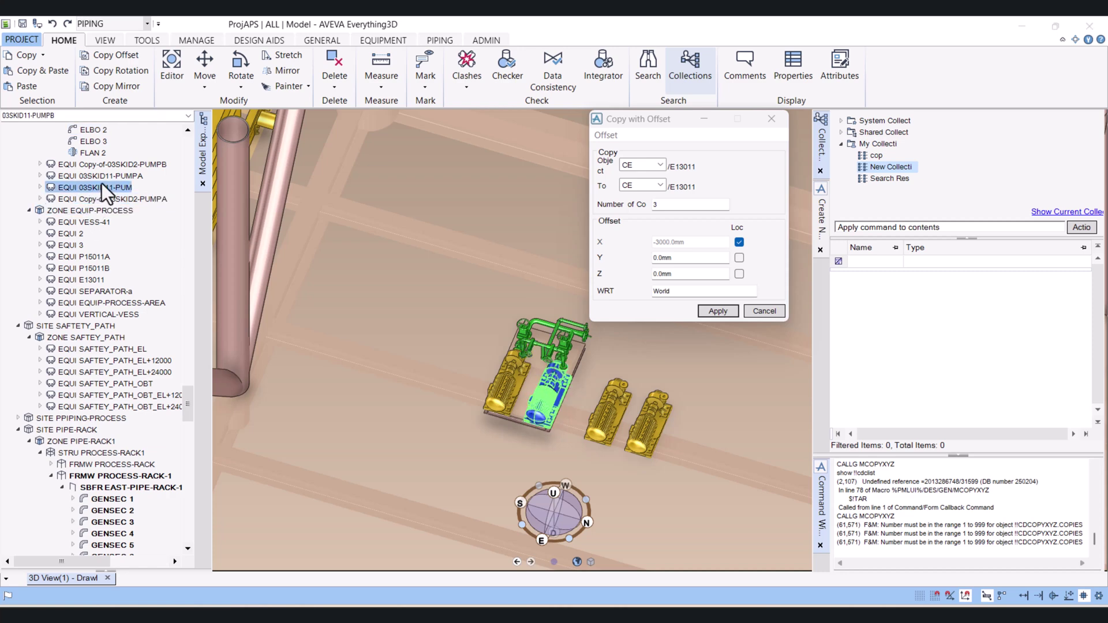
pyautogui.click(116, 179)
pyautogui.click(113, 187)
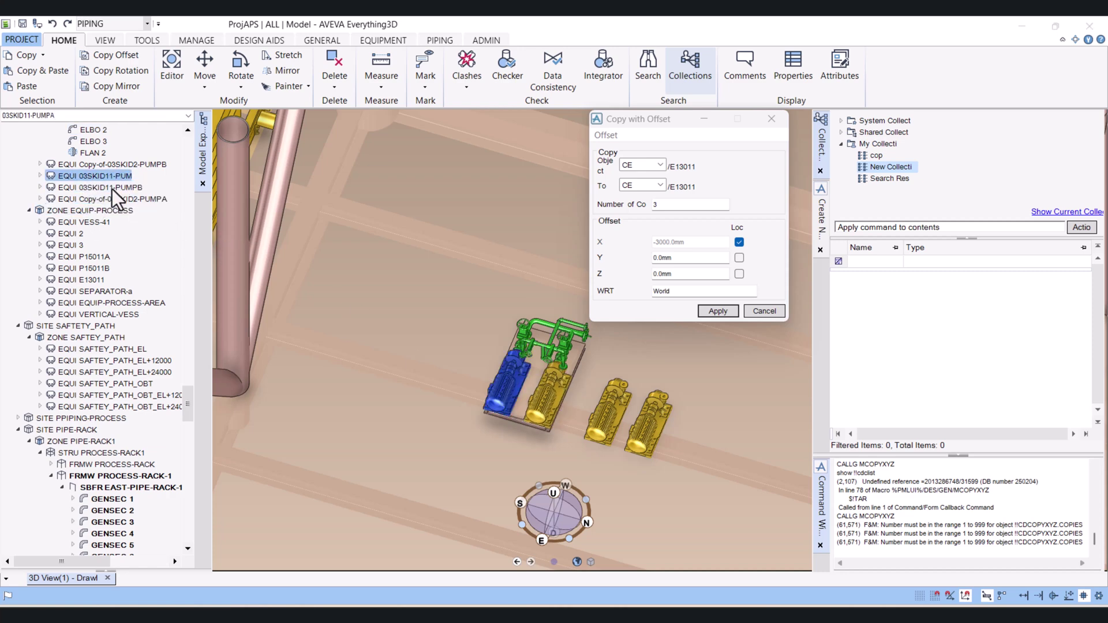
pyautogui.scroll(5, 128, 196)
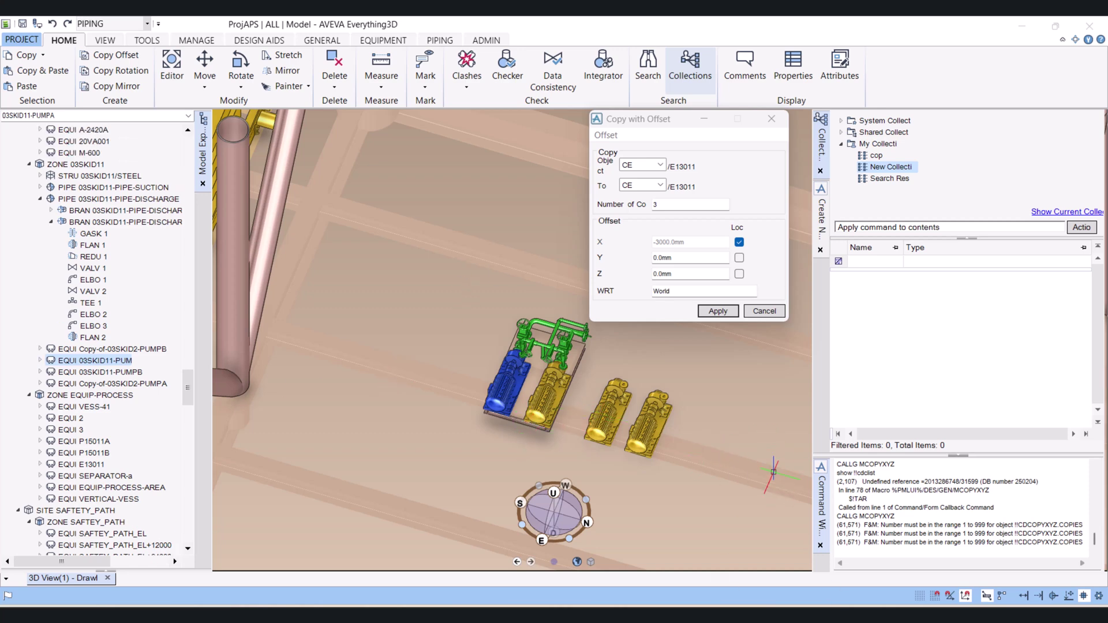
pyautogui.click(94, 165)
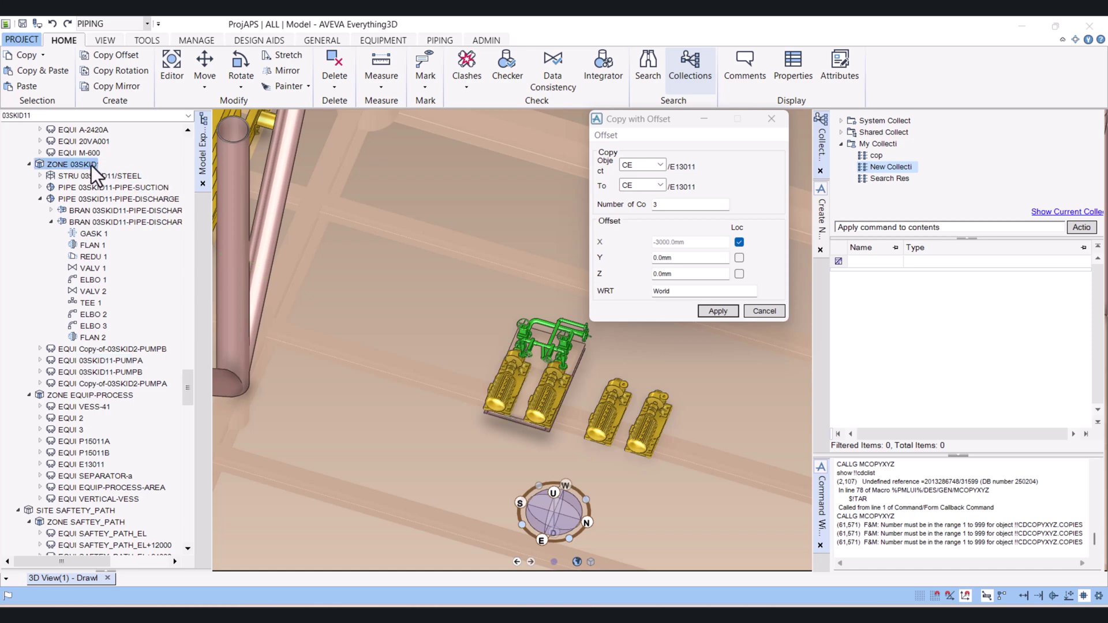
# Create a new collection under My Collections for the pump skid items.
pyautogui.click(877, 144)
pyautogui.click(686, 68)
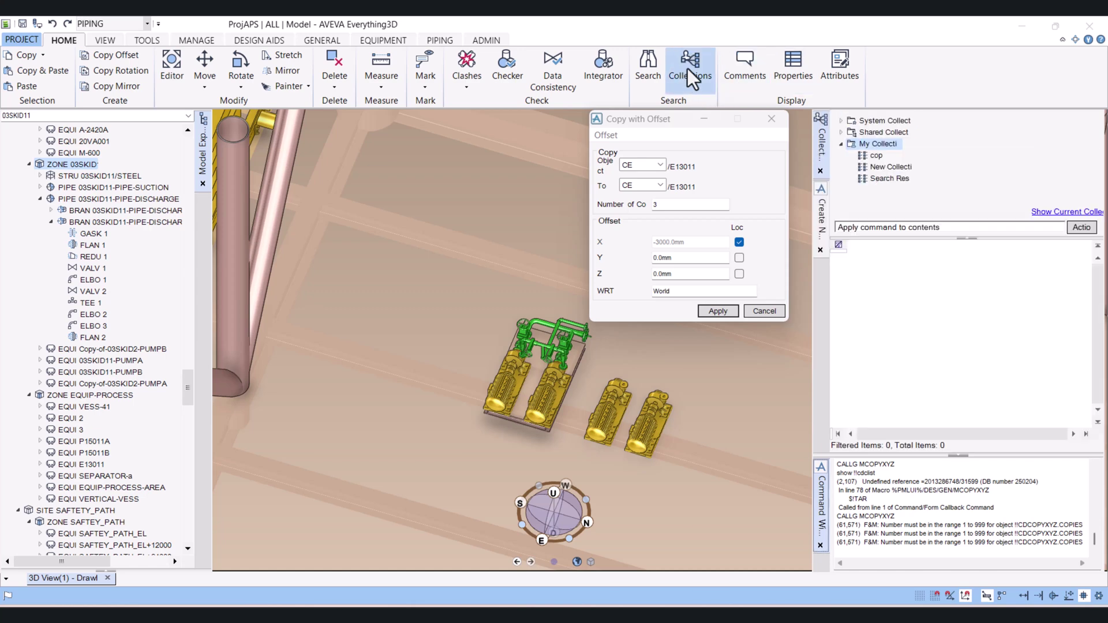
pyautogui.rightClick(896, 146)
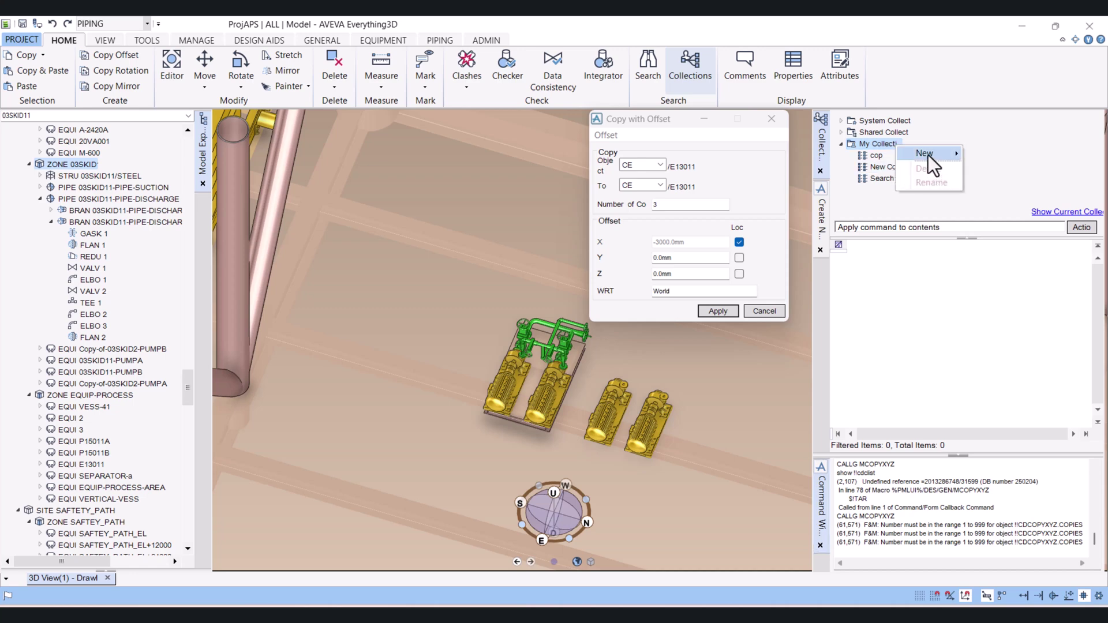
pyautogui.moveTo(928, 154)
pyautogui.click(1026, 169)
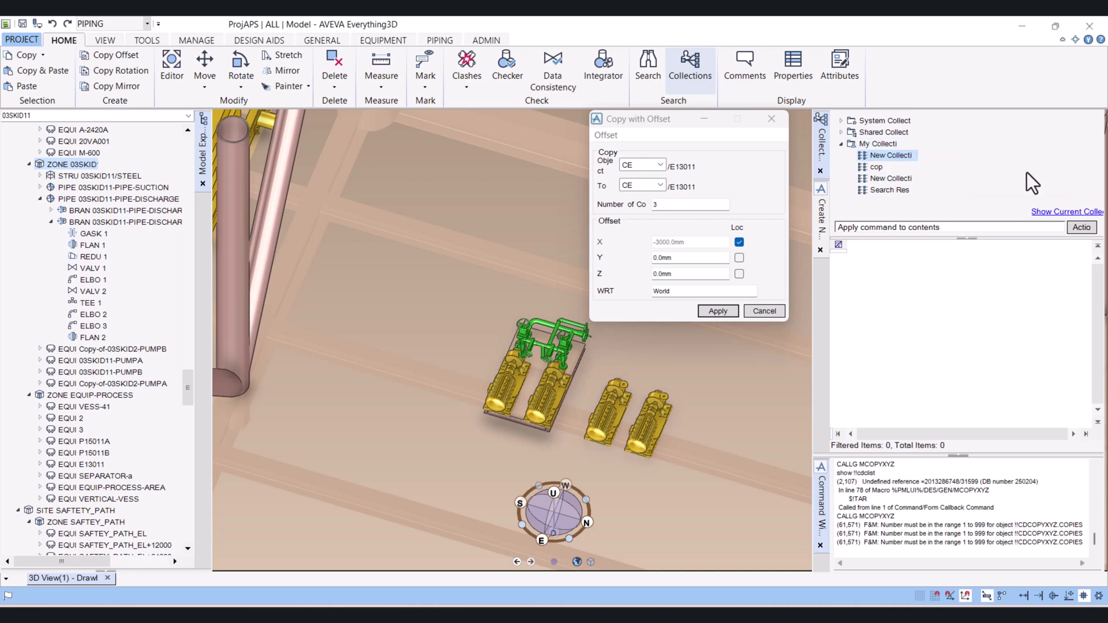
# Add the members of zone 03SKID11 to the new collection.
pyautogui.rightClick(898, 156)
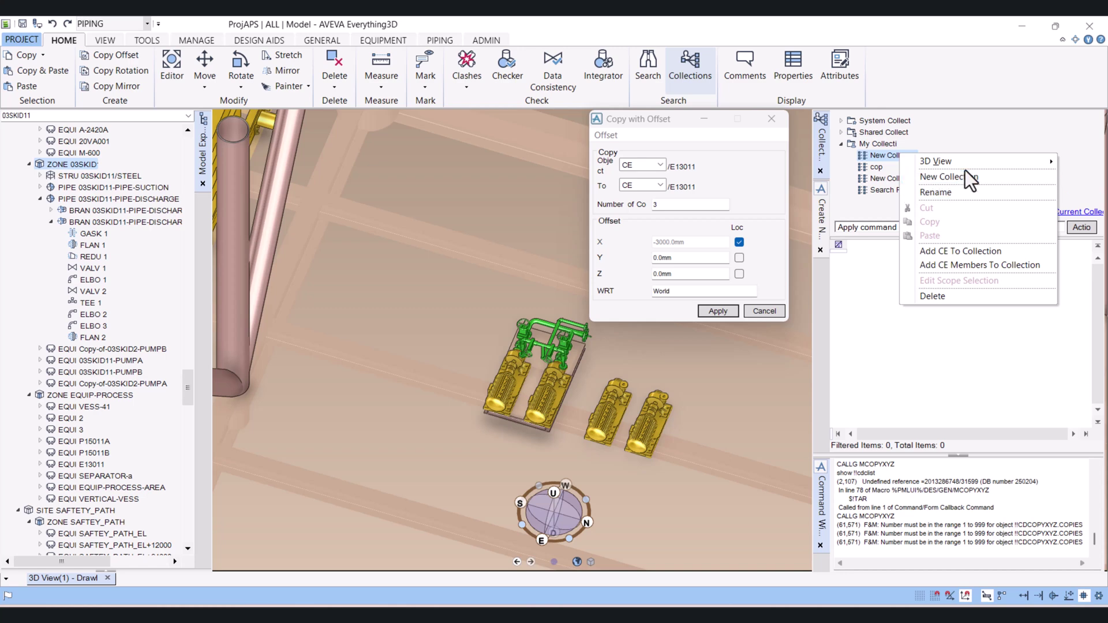
pyautogui.click(888, 146)
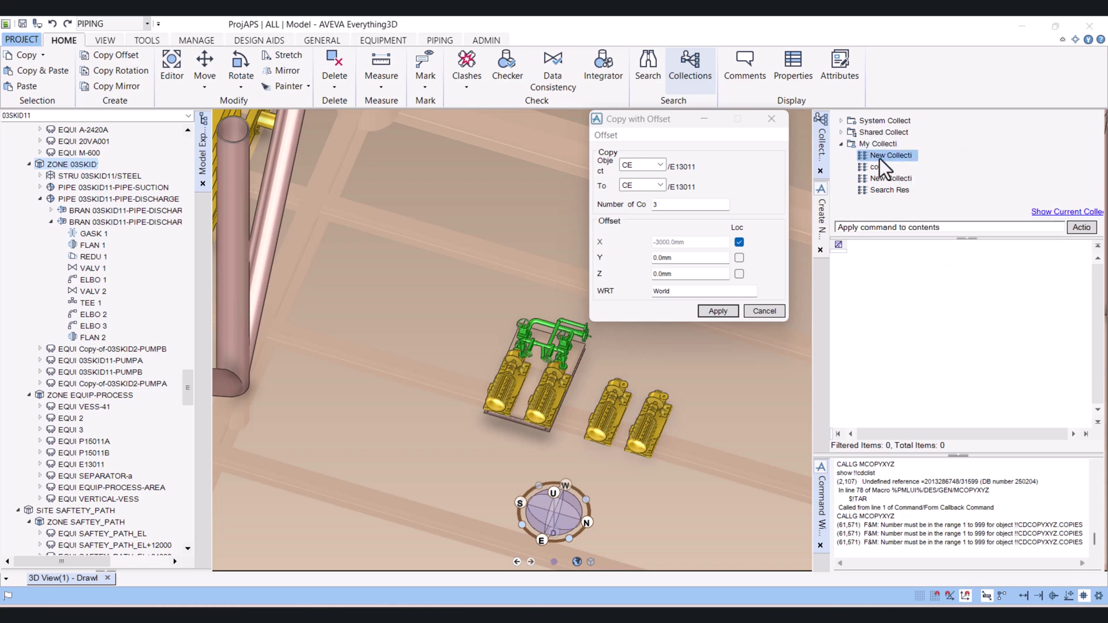
pyautogui.rightClick(879, 157)
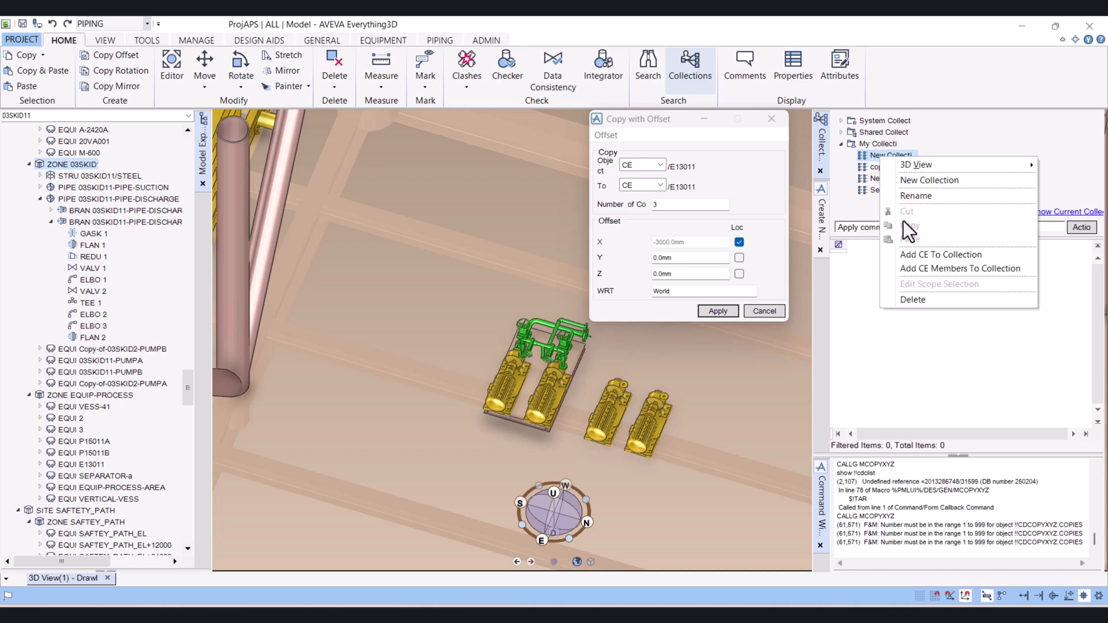
pyautogui.click(919, 269)
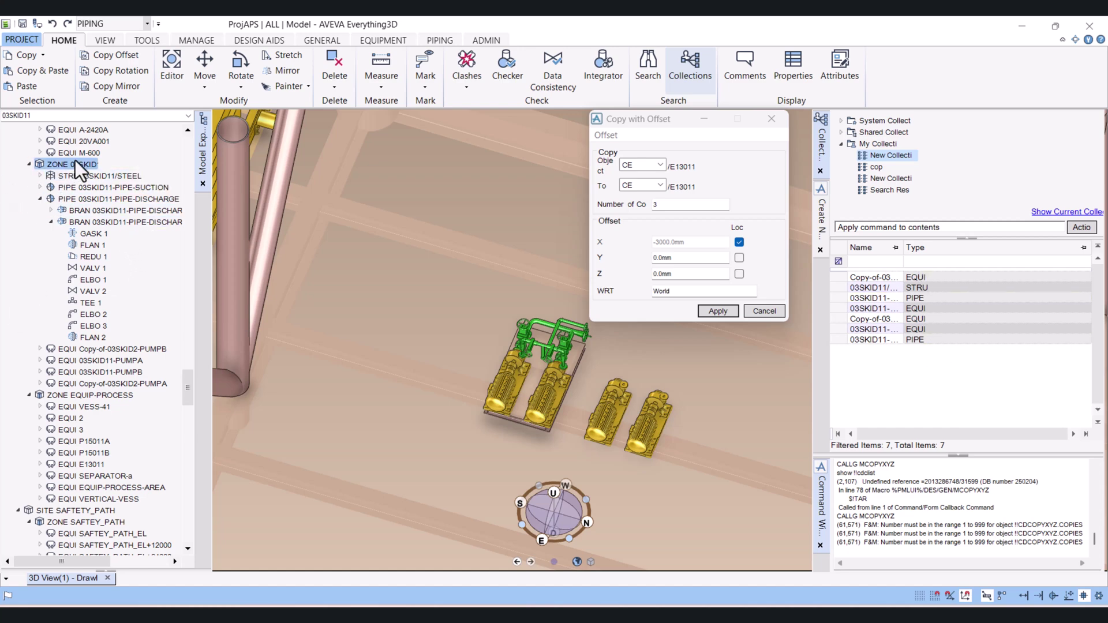
pyautogui.click(929, 340)
pyautogui.moveTo(548, 403); pyautogui.dragTo(537, 395, button='middle')
# Set the copy object to the collection and the destination to the current element, zone 03SKID11.
pyautogui.click(660, 163)
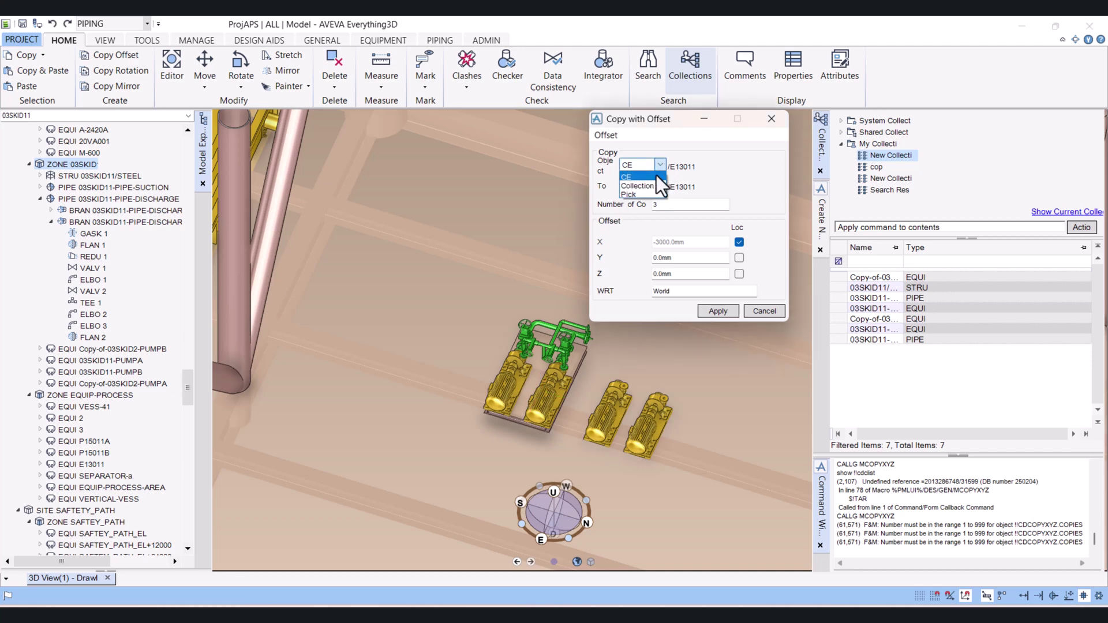
pyautogui.click(652, 183)
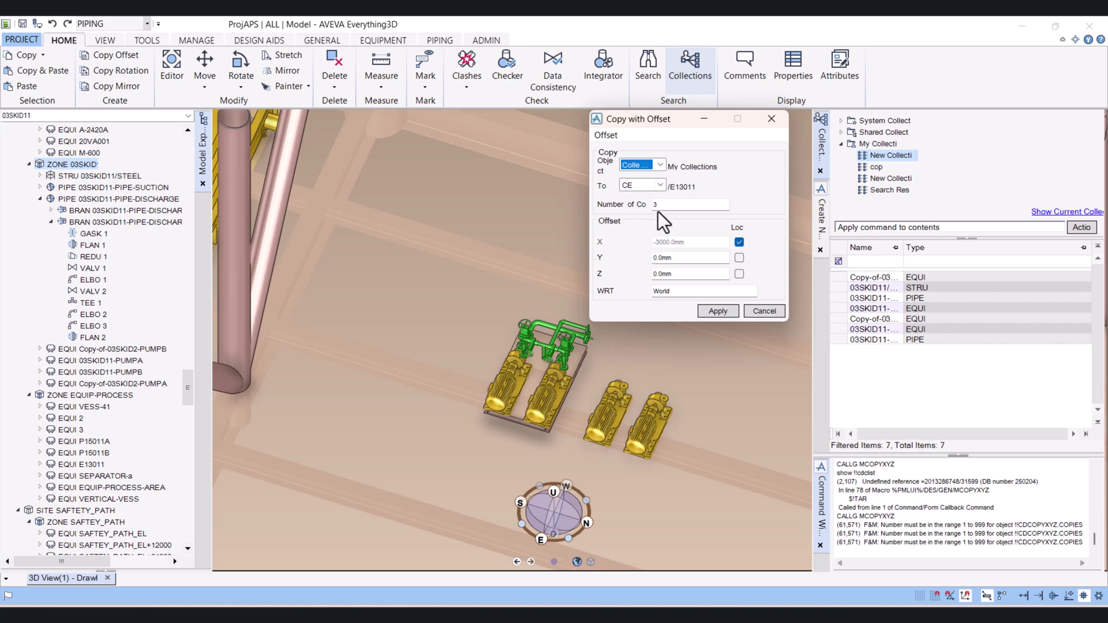
pyautogui.moveTo(659, 203); pyautogui.dragTo(631, 206)
pyautogui.click(658, 187)
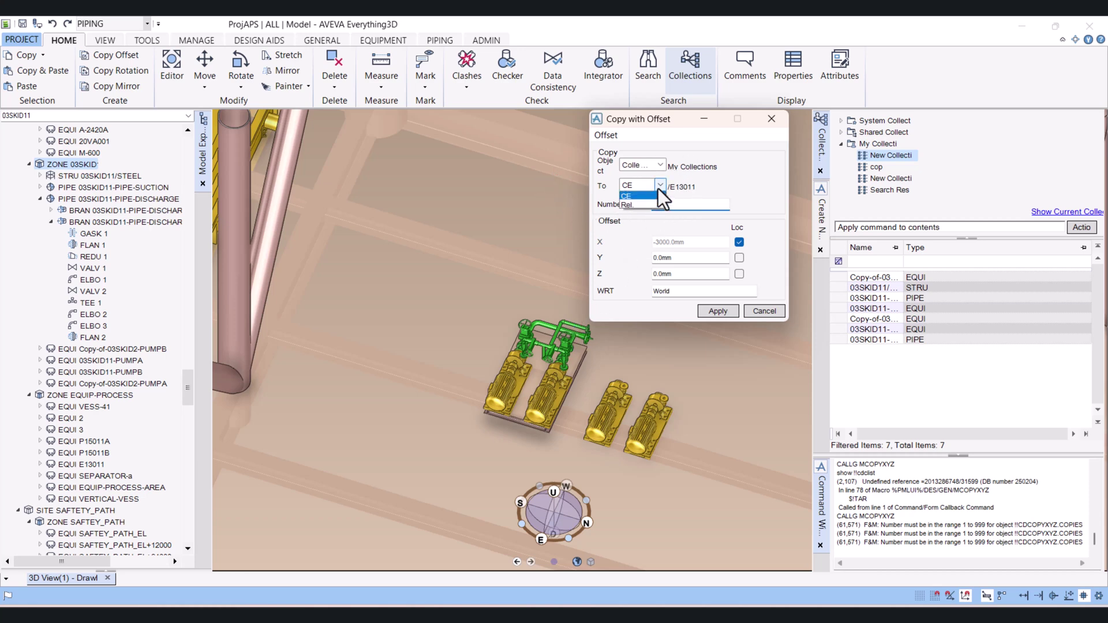
pyautogui.click(641, 195)
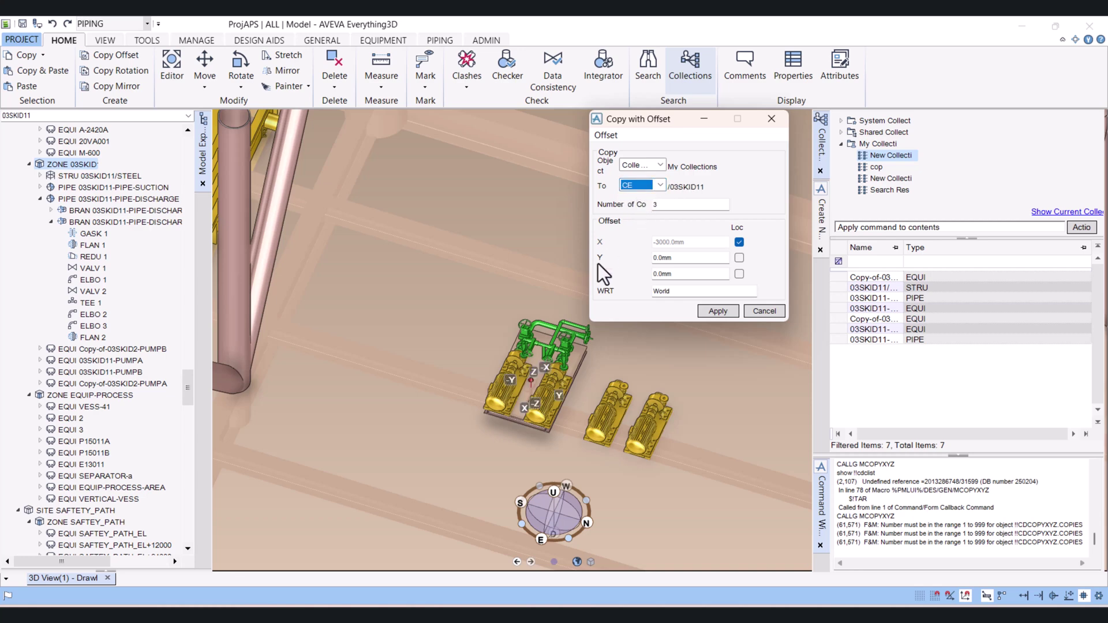
# Copy the collection once with the X offset unlocked and set to 3000 mm, and retain the copy.
pyautogui.moveTo(673, 203); pyautogui.dragTo(646, 211)
pyautogui.click(739, 242)
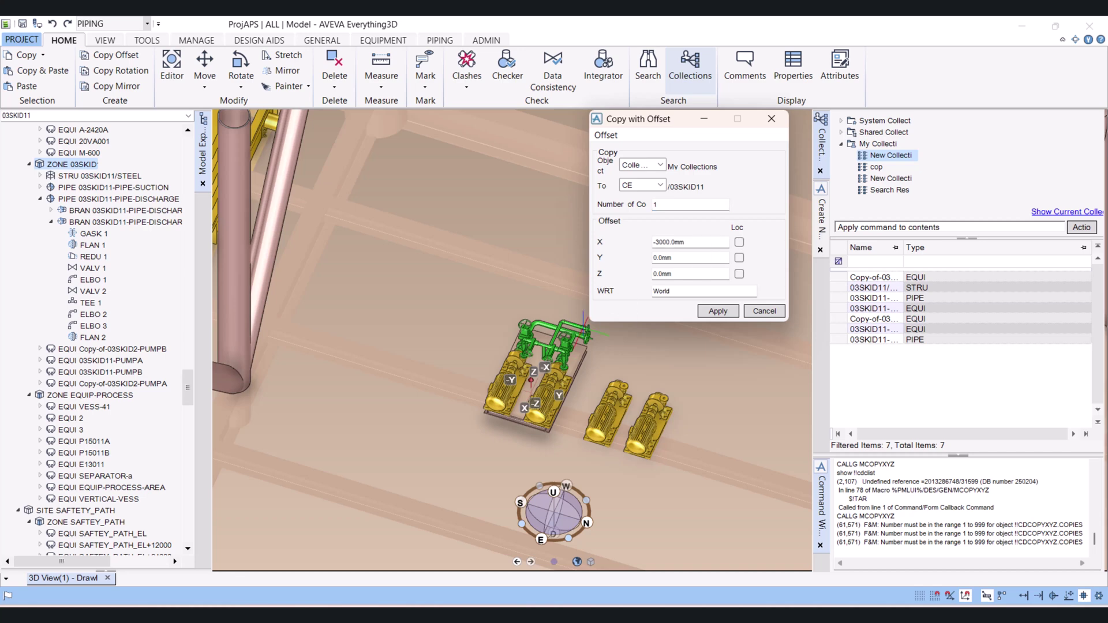
pyautogui.click(508, 407)
pyautogui.moveTo(507, 430); pyautogui.dragTo(351, 440, button='middle')
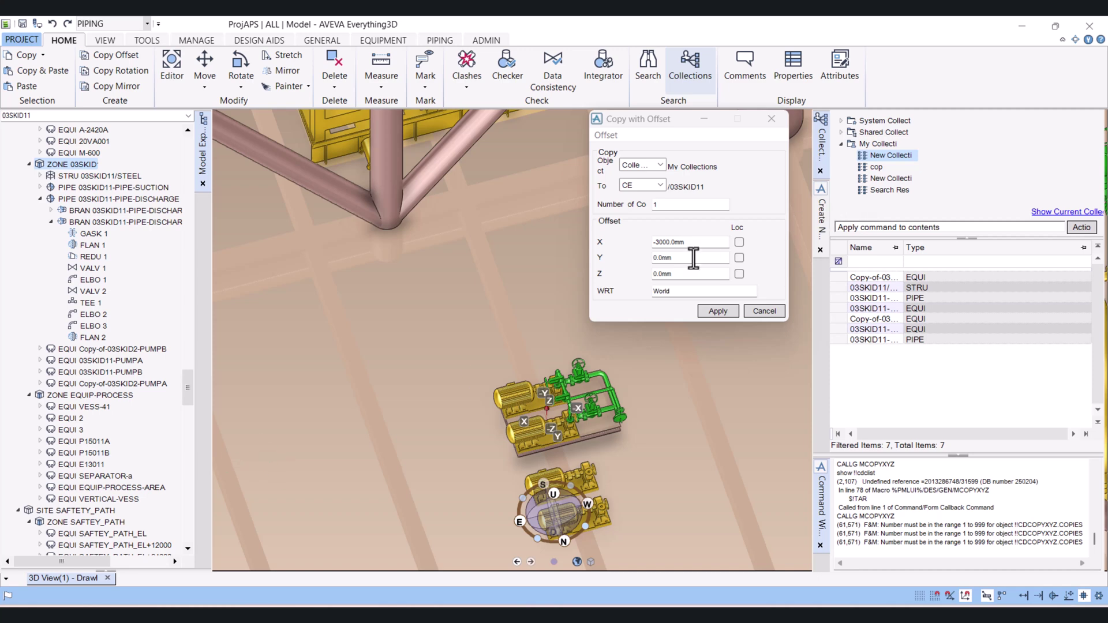
pyautogui.click(657, 241)
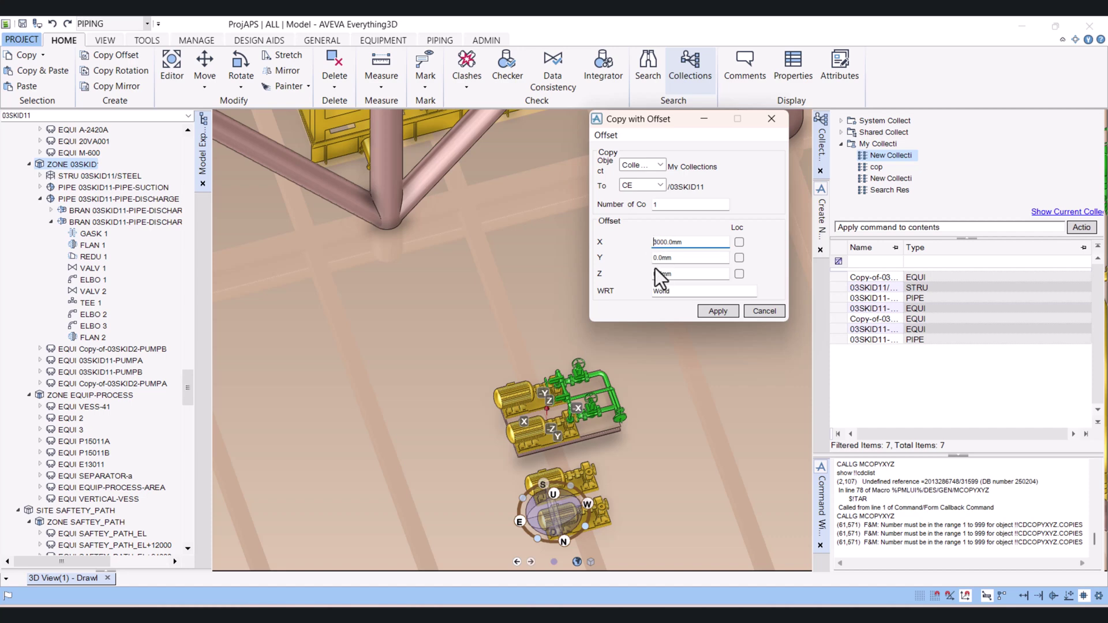
pyautogui.click(711, 311)
pyautogui.click(529, 334)
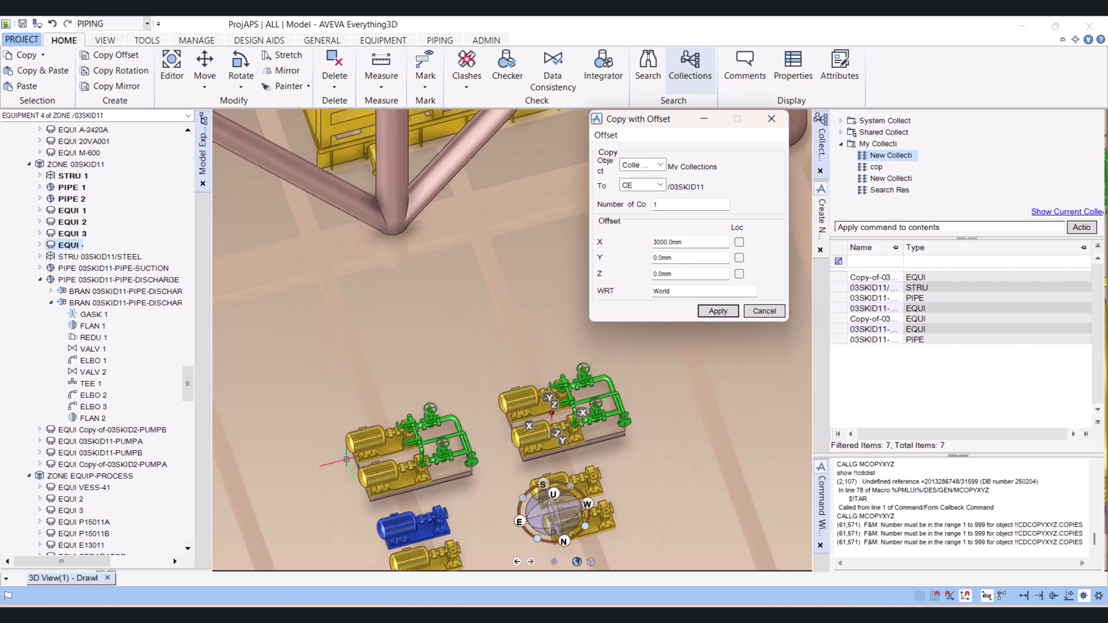
# Set the vertical column beside the yellow equipment as both copy object and destination, with 5 copies.
pyautogui.scroll(3, 413, 398)
pyautogui.moveTo(412, 409); pyautogui.dragTo(529, 403, button='middle')
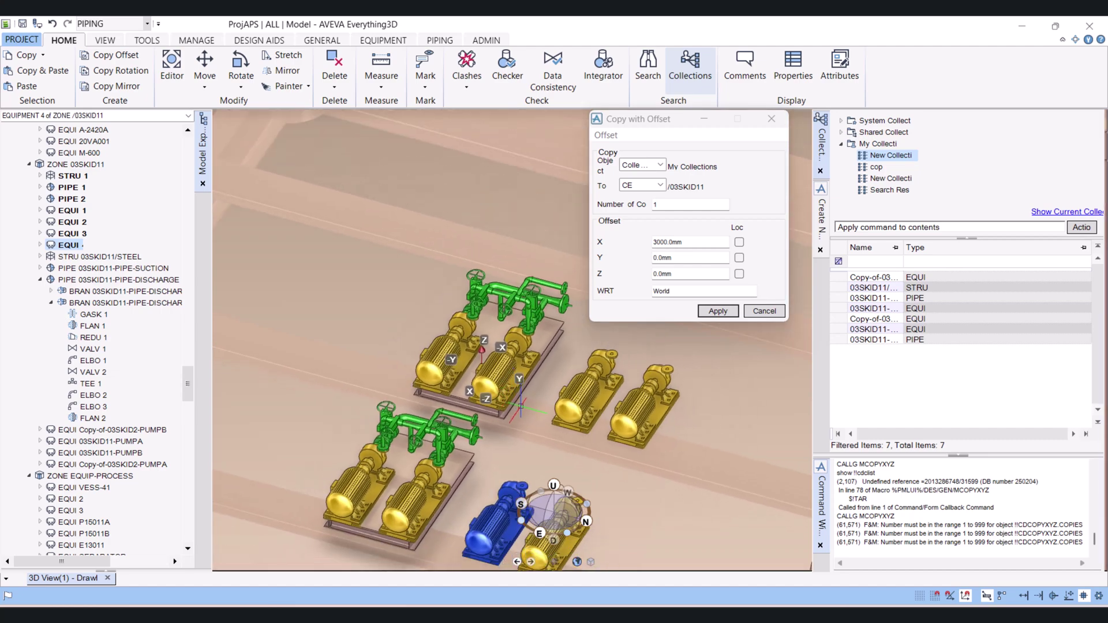
pyautogui.scroll(2, 515, 403)
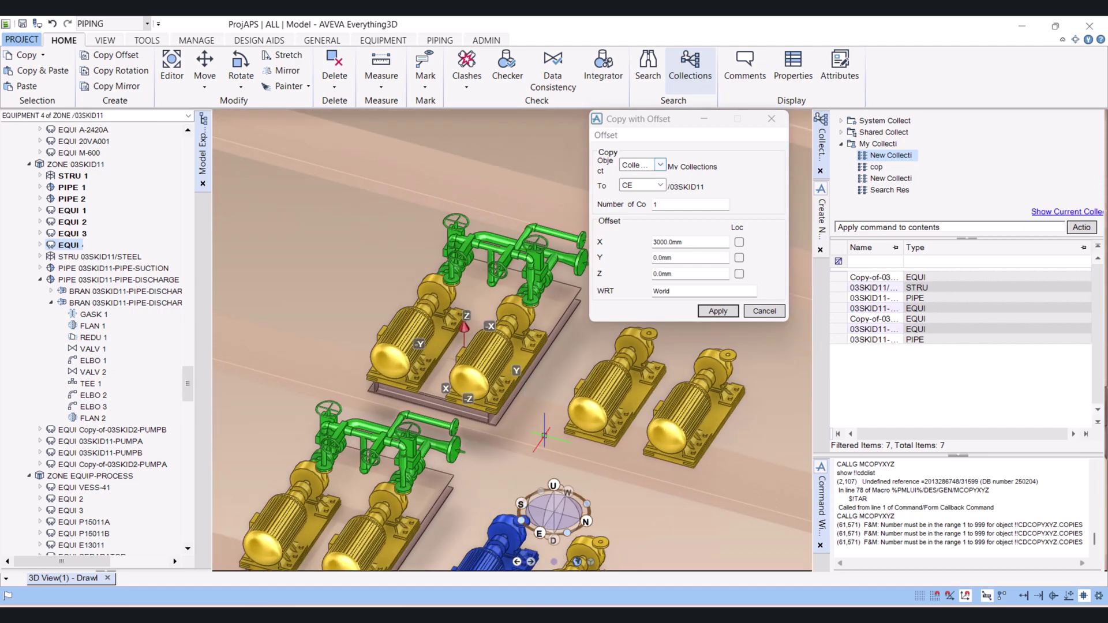
pyautogui.scroll(-3, 391, 414)
pyautogui.scroll(-5, 427, 433)
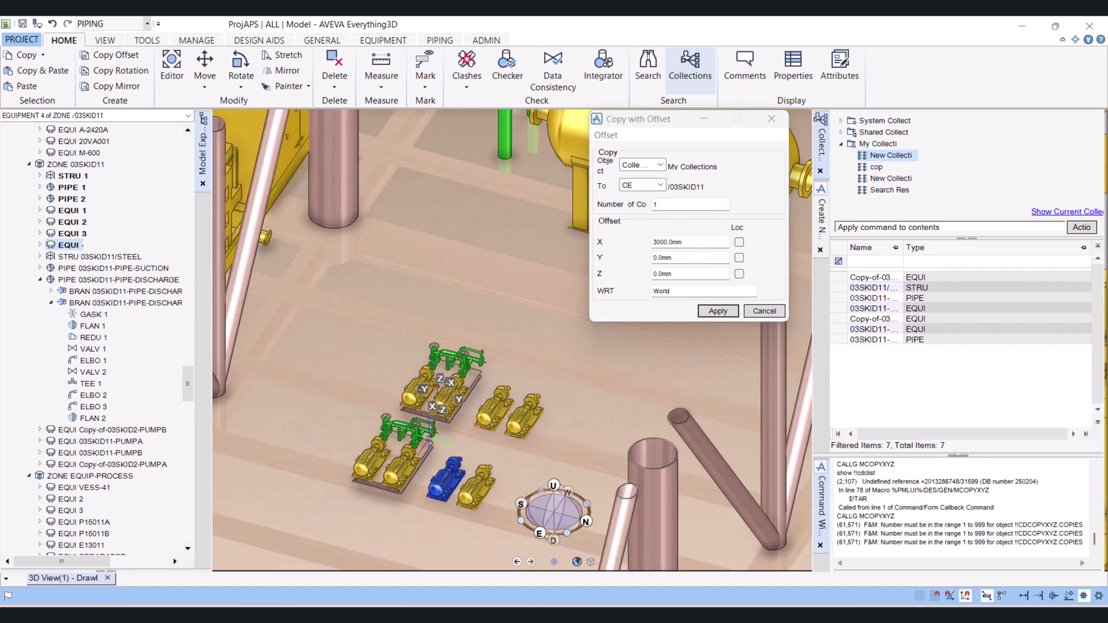
pyautogui.scroll(2, 439, 404)
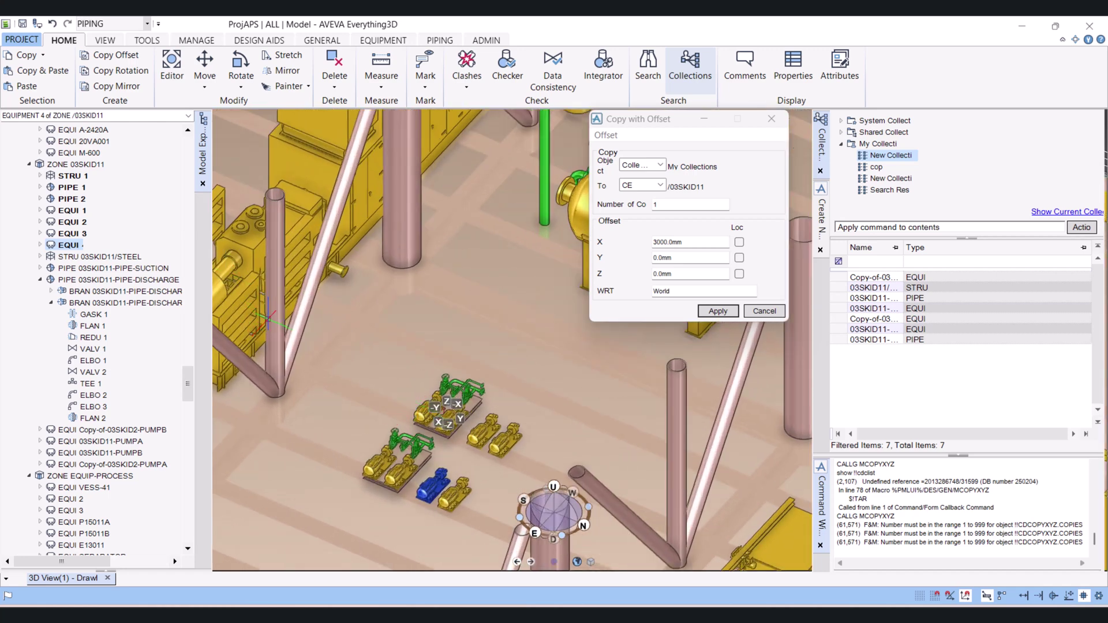
pyautogui.click(272, 311)
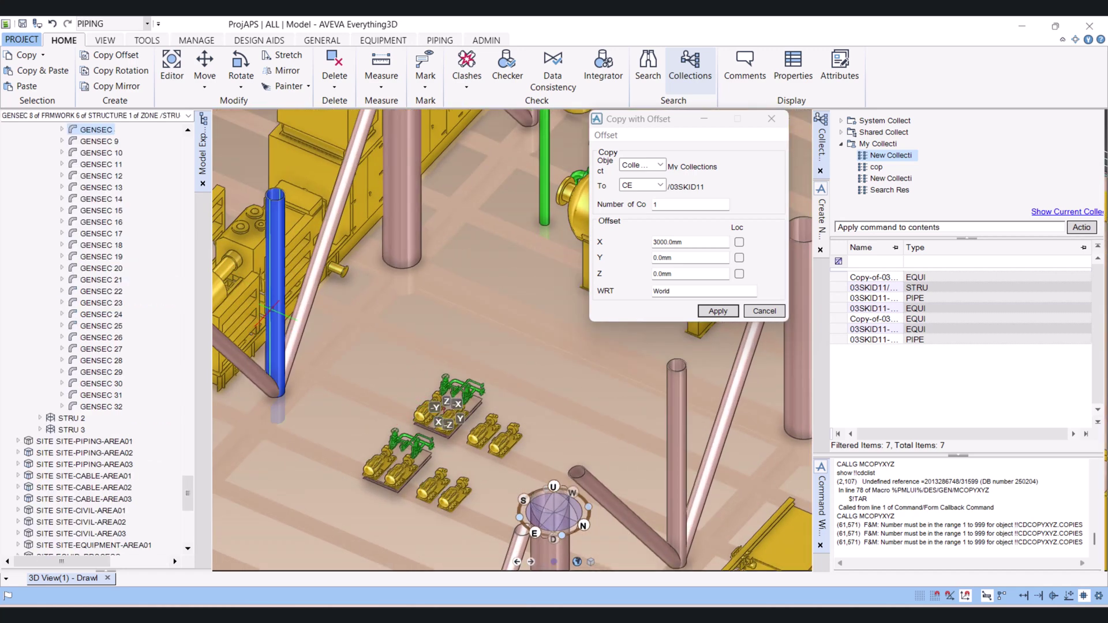
pyautogui.click(658, 166)
pyautogui.click(643, 174)
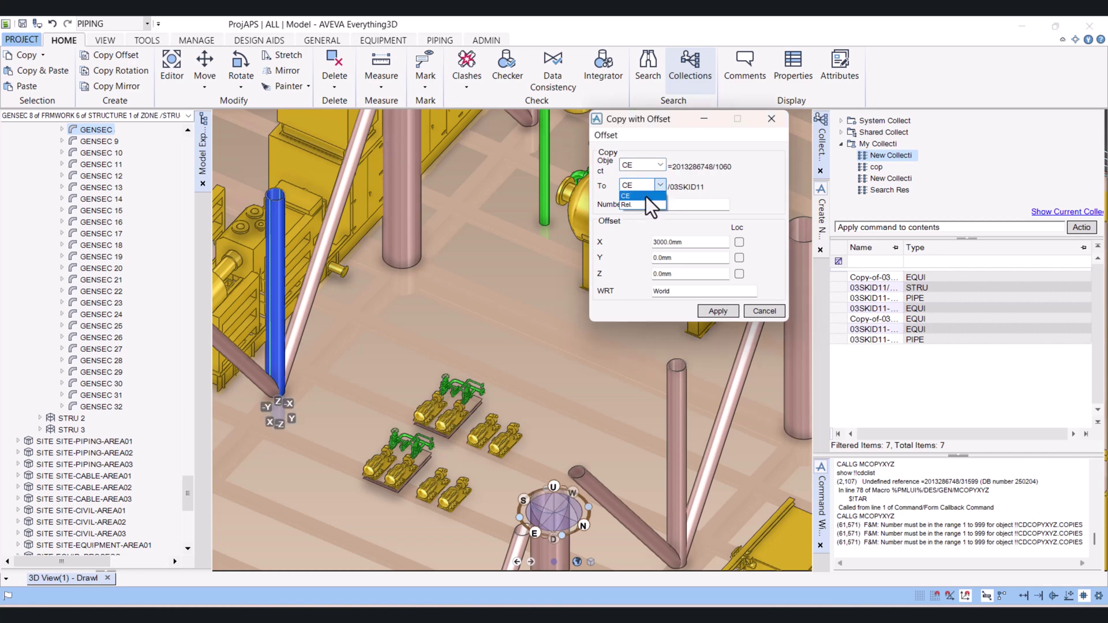
pyautogui.click(646, 196)
pyautogui.press('Tab')
# Set the X offset for the column copies to 0 mm.
pyautogui.moveTo(339, 420); pyautogui.dragTo(429, 426, button='middle')
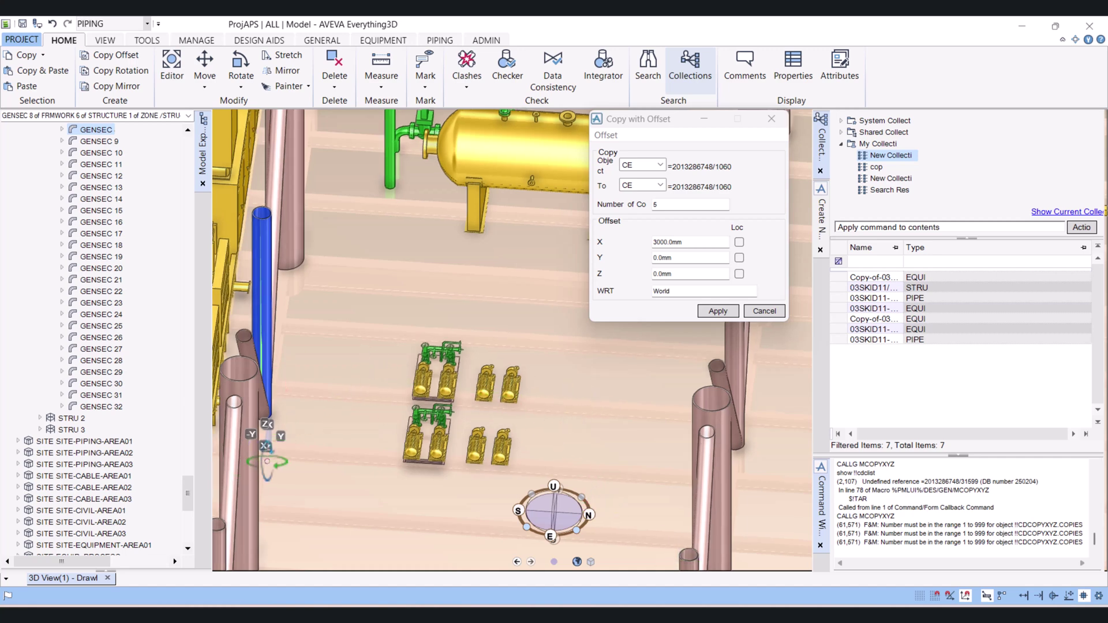
pyautogui.moveTo(273, 451); pyautogui.dragTo(268, 497, button='middle')
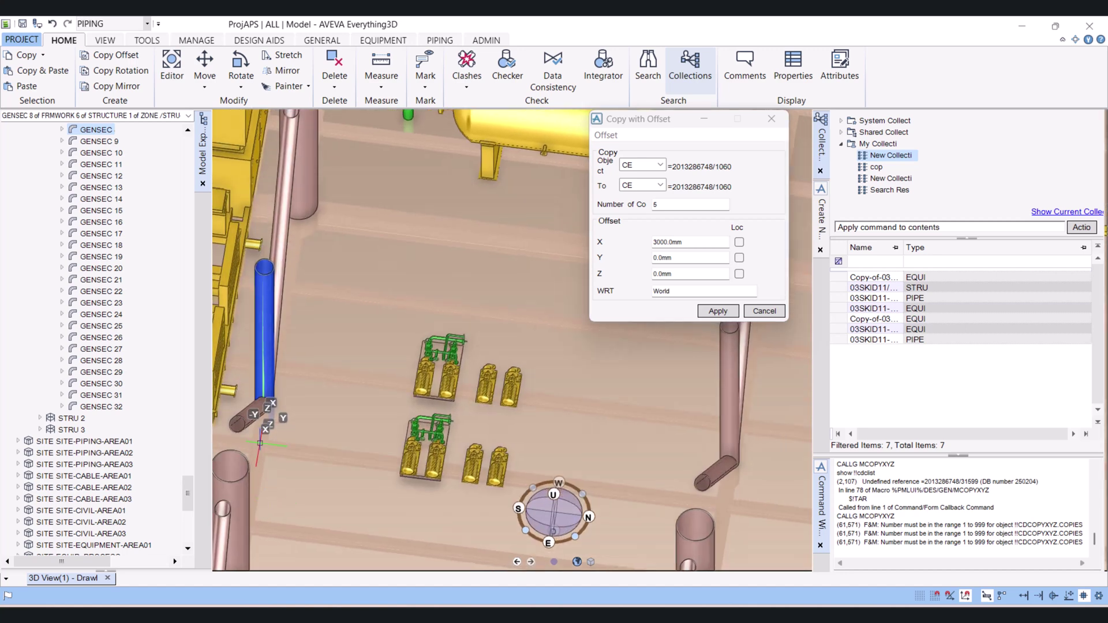
pyautogui.scroll(-2, 265, 450)
pyautogui.scroll(5, 264, 450)
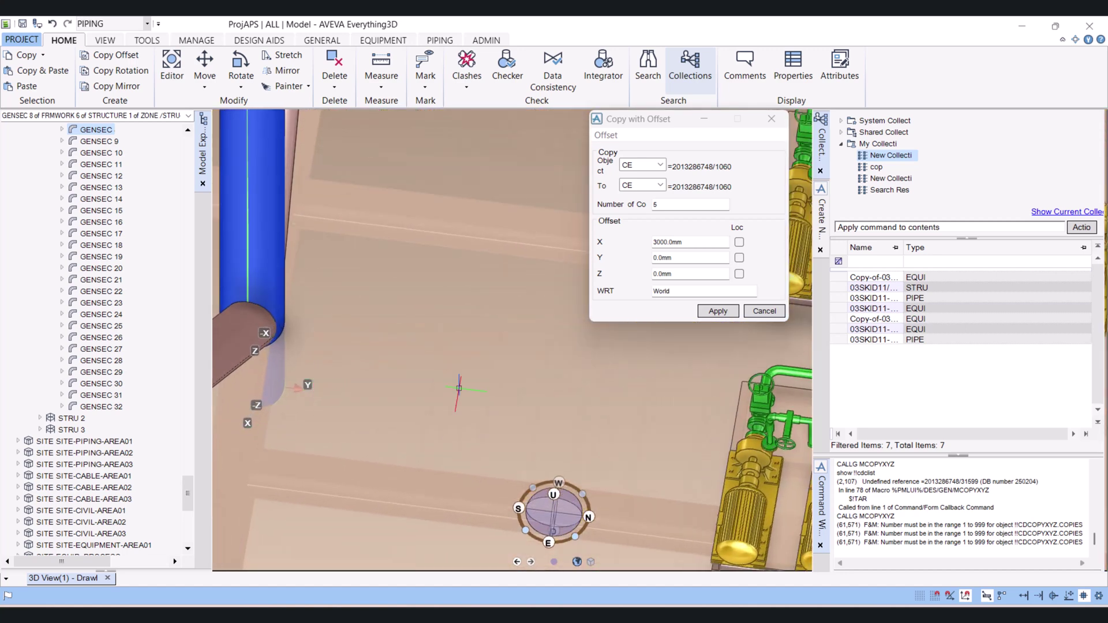
pyautogui.click(684, 242)
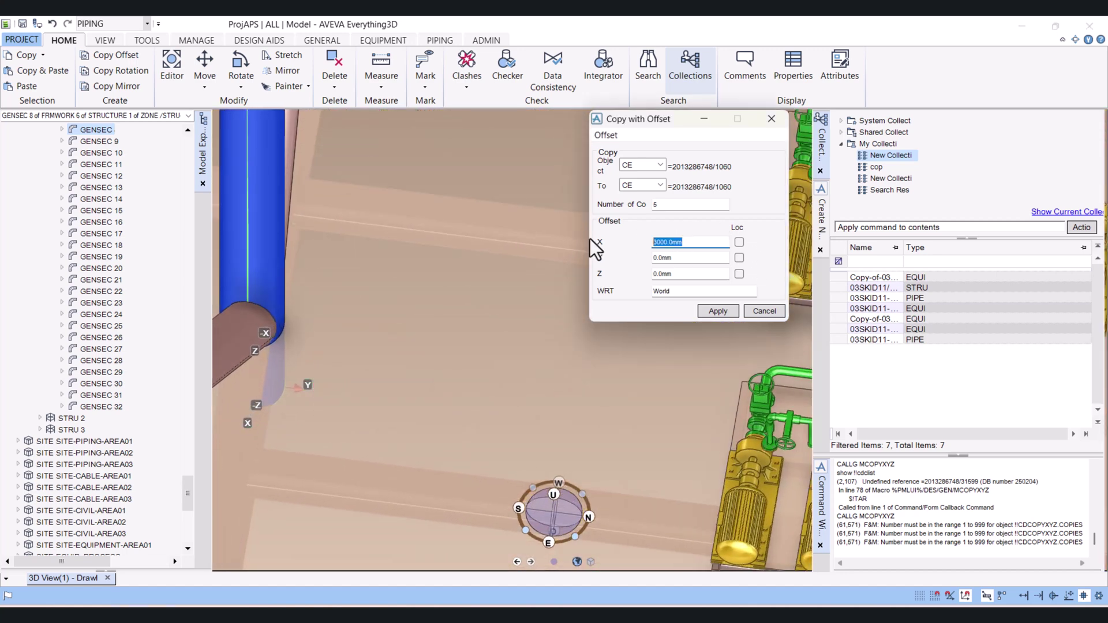
pyautogui.write('0')
pyautogui.press('Tab')
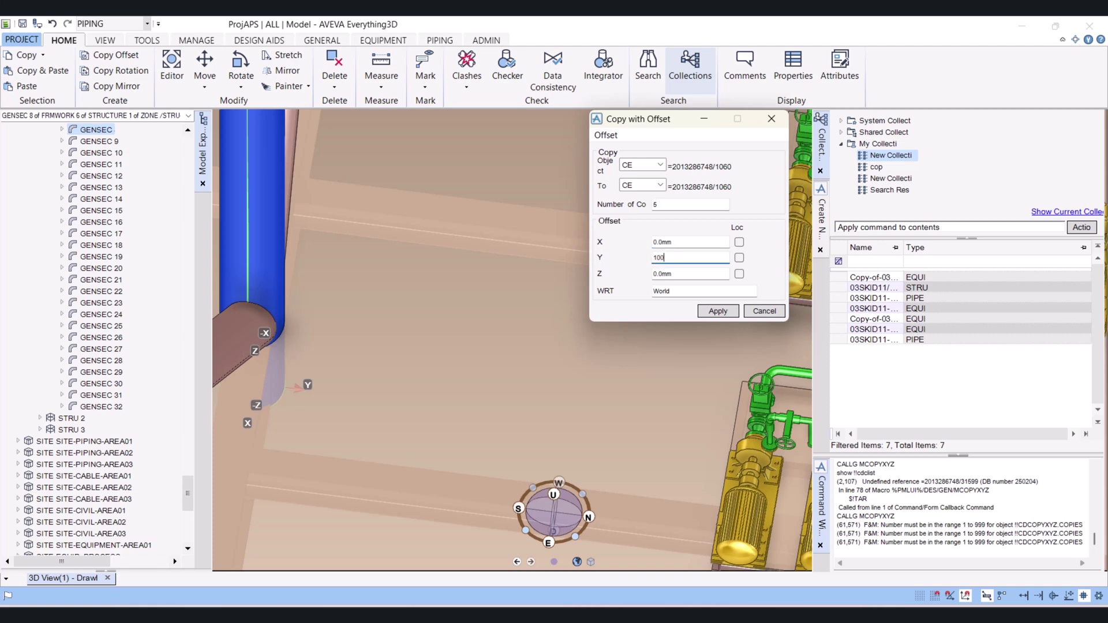
# Set the Y offset to 1000 mm, lock it, and create and retain the column copies.
pyautogui.write('1000')
pyautogui.press('Return')
pyautogui.click(739, 257)
pyautogui.click(718, 311)
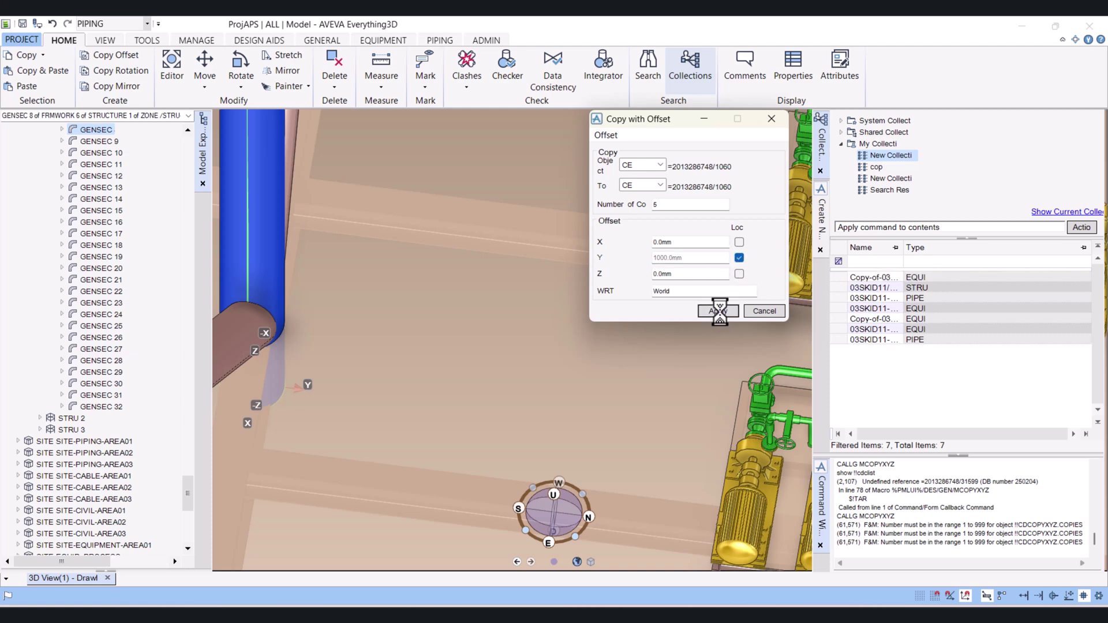
pyautogui.click(530, 333)
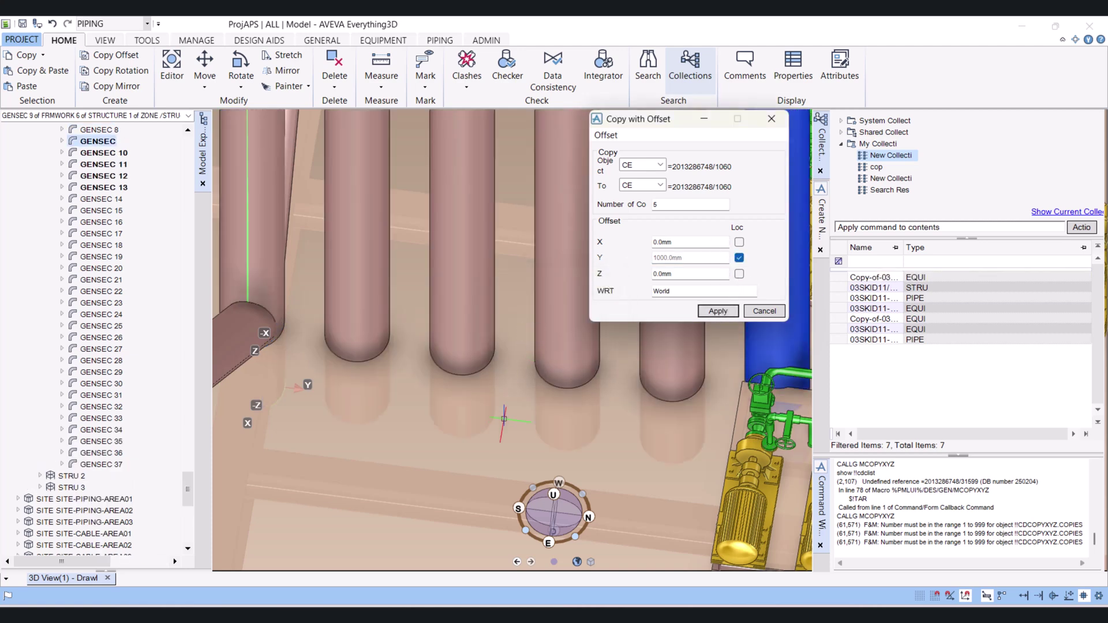
pyautogui.scroll(5, 488, 419)
pyautogui.scroll(-10, 487, 419)
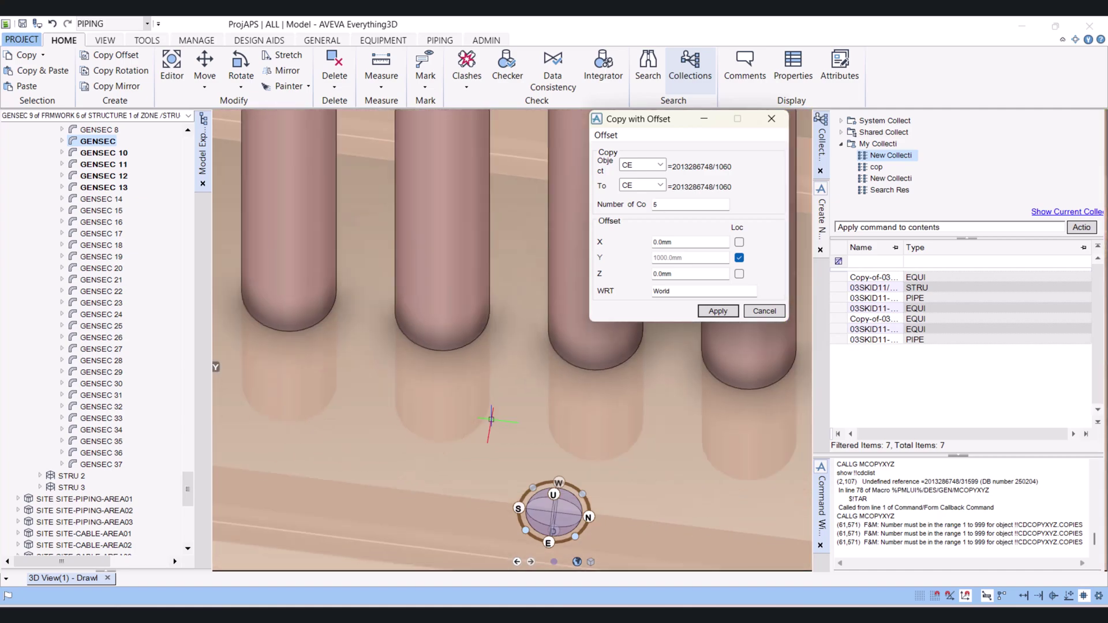
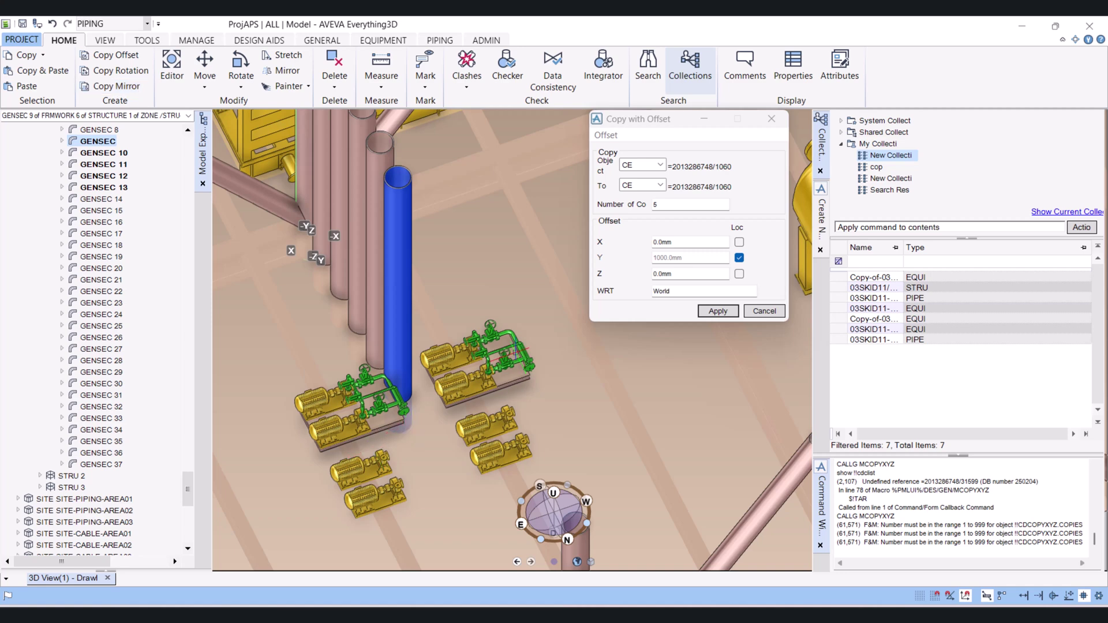
# Select the whole pipe 03SKID11-PIPE-SUCTION on the copied pump skid and close the Copy with Offset form.
pyautogui.click(511, 332)
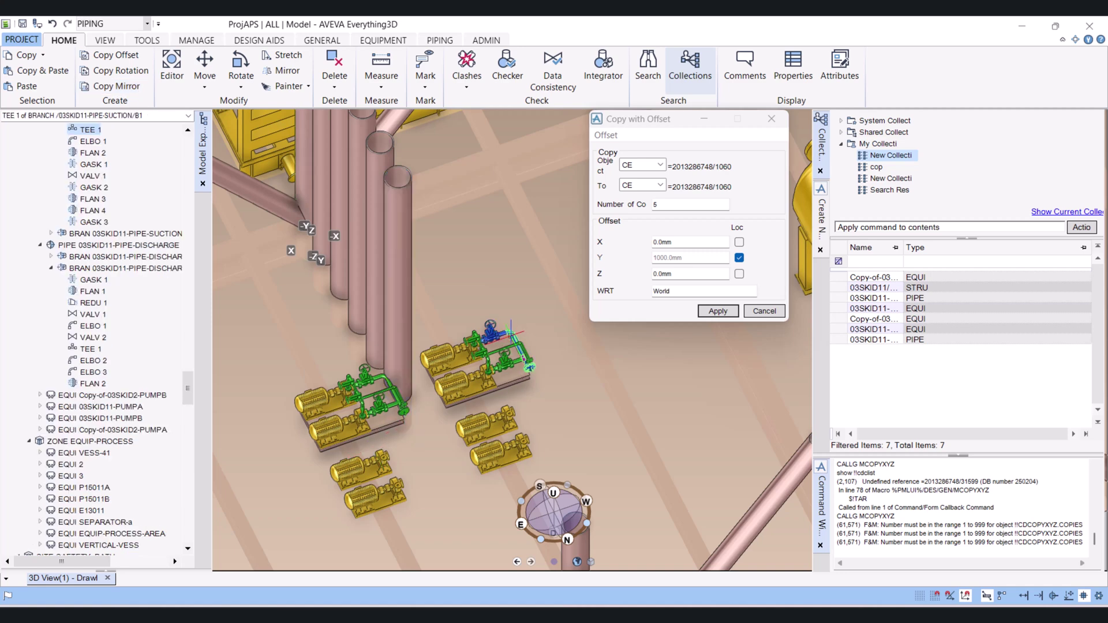
pyautogui.click(511, 334)
pyautogui.scroll(-2, 123, 235)
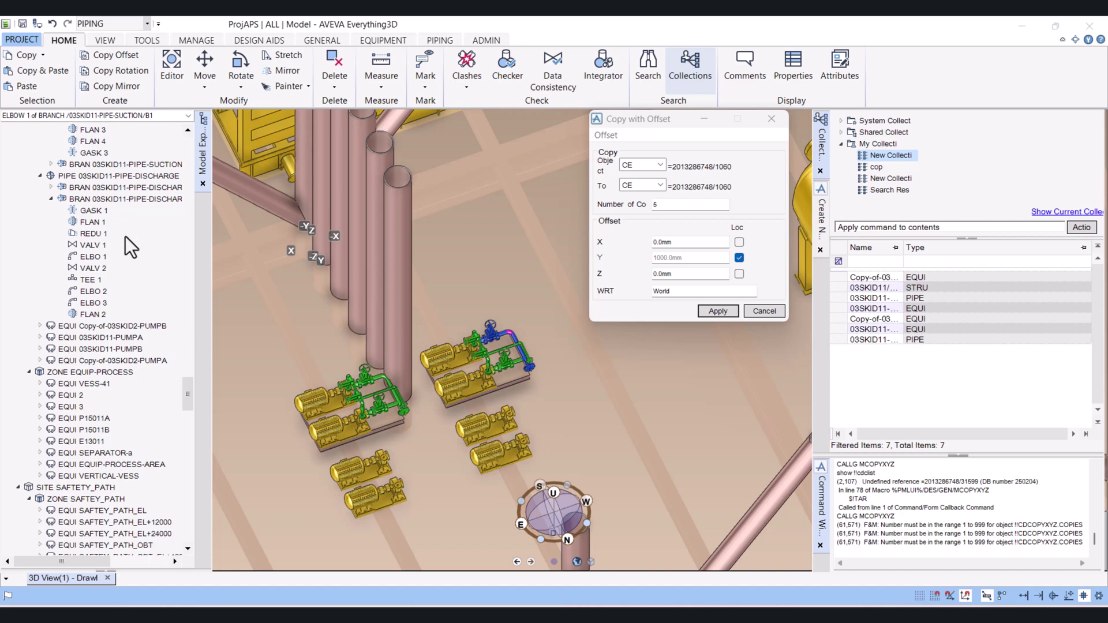
pyautogui.scroll(5, 151, 371)
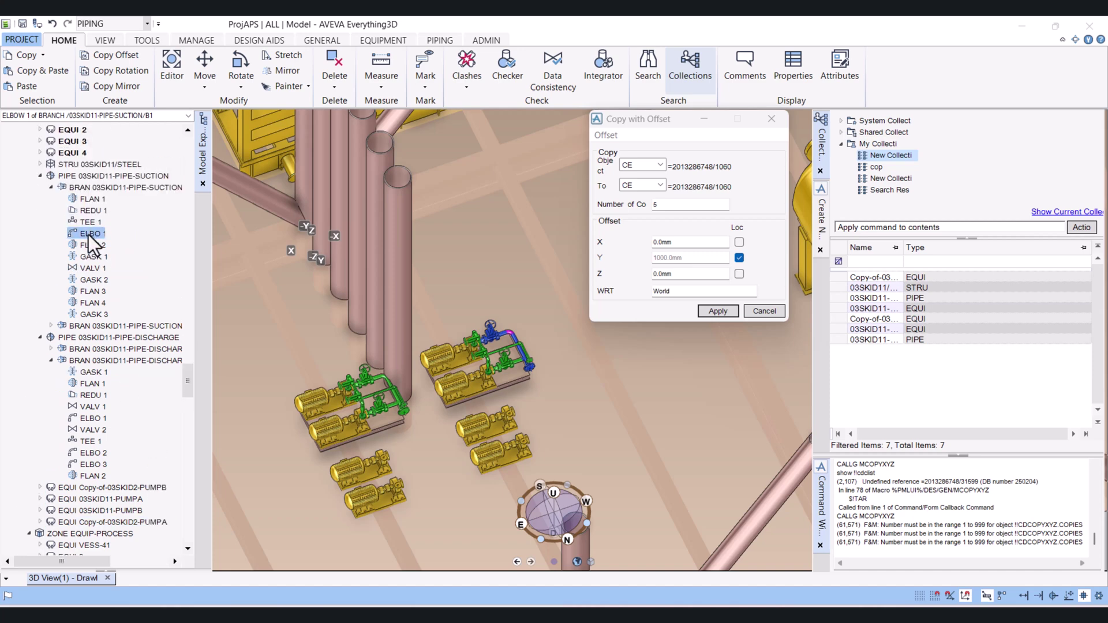
pyautogui.click(116, 175)
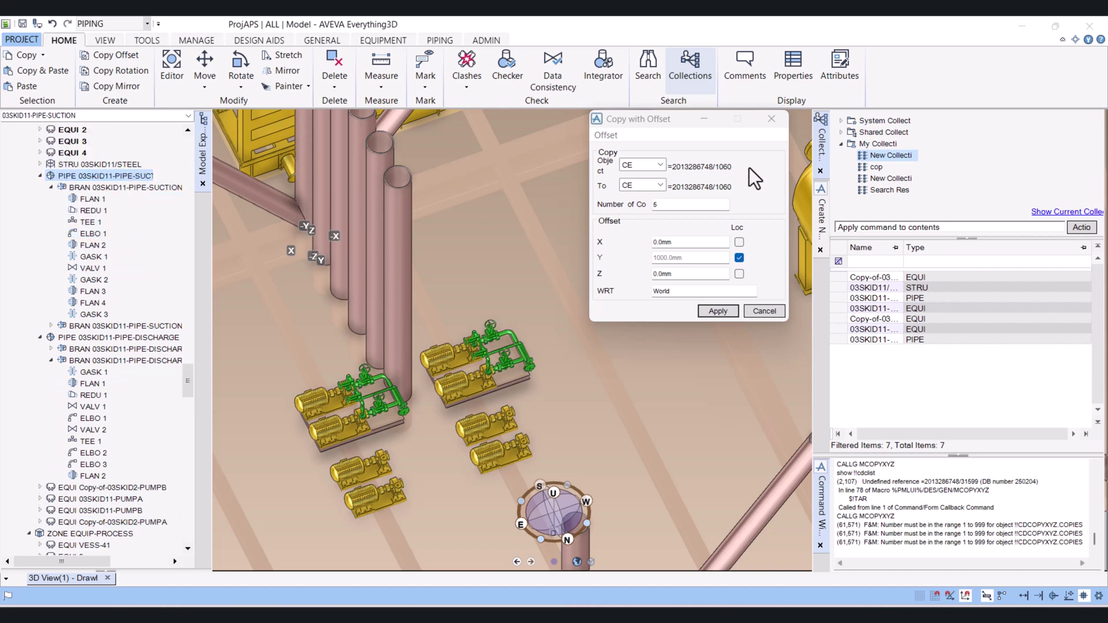
pyautogui.click(771, 118)
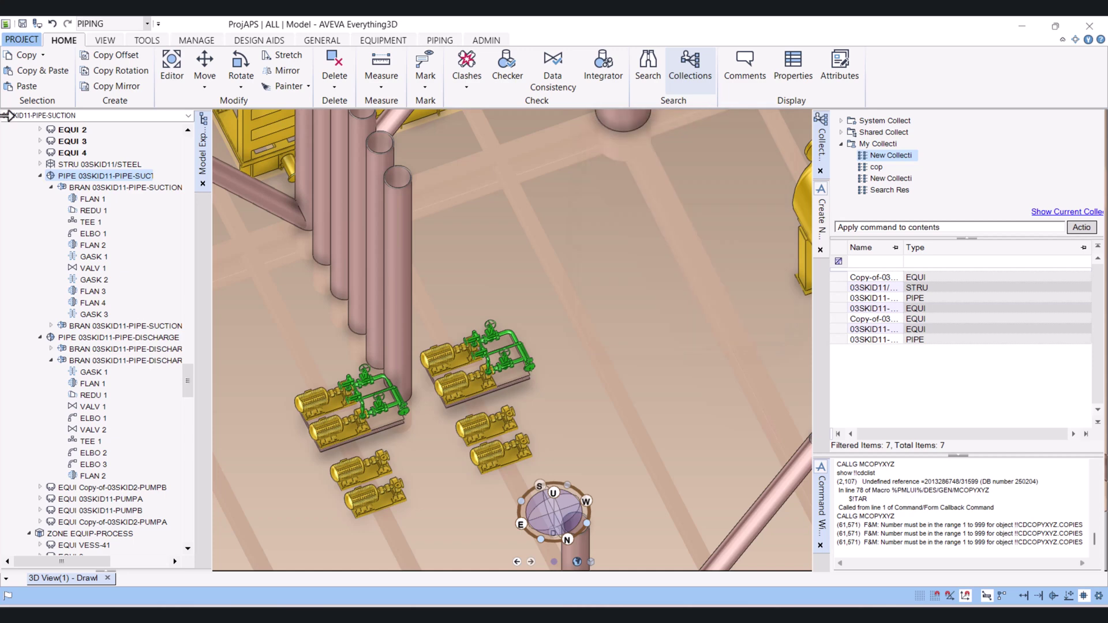
# Start a Mirror Copy of 03SKID11-PIPE-SUCTION with CE as both the object and the destination.
pyautogui.click(118, 86)
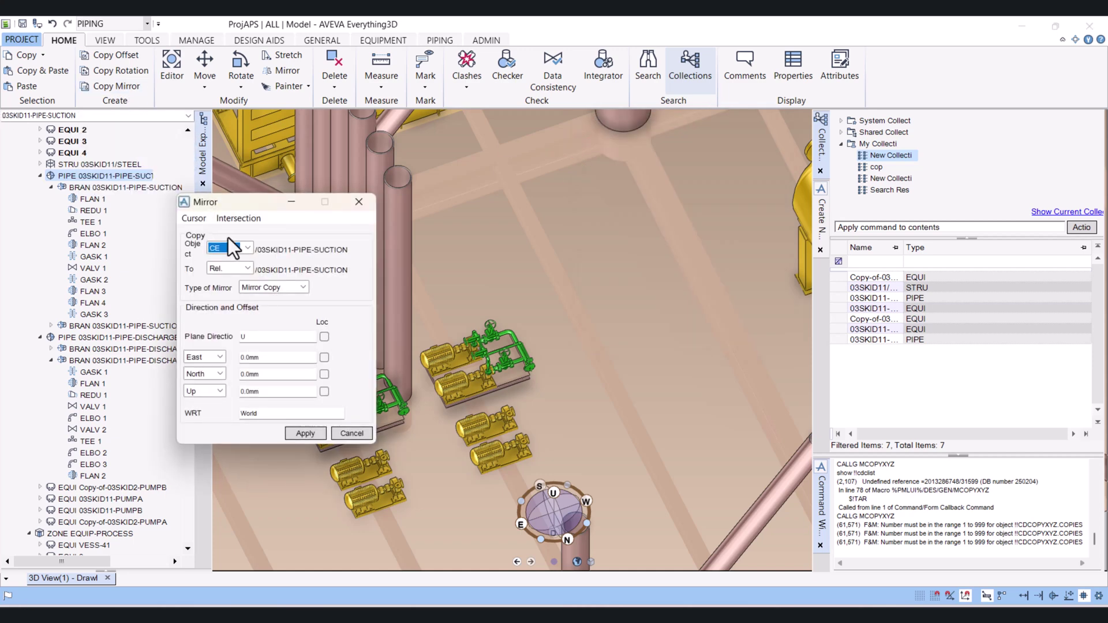
pyautogui.moveTo(235, 199); pyautogui.dragTo(646, 115)
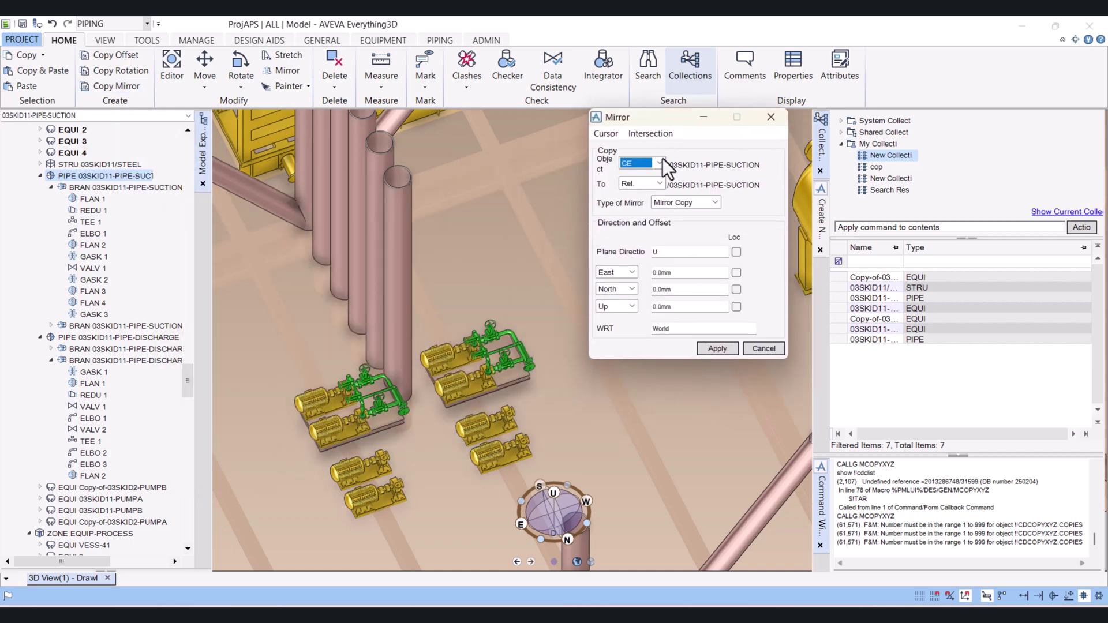
pyautogui.click(660, 164)
pyautogui.click(606, 134)
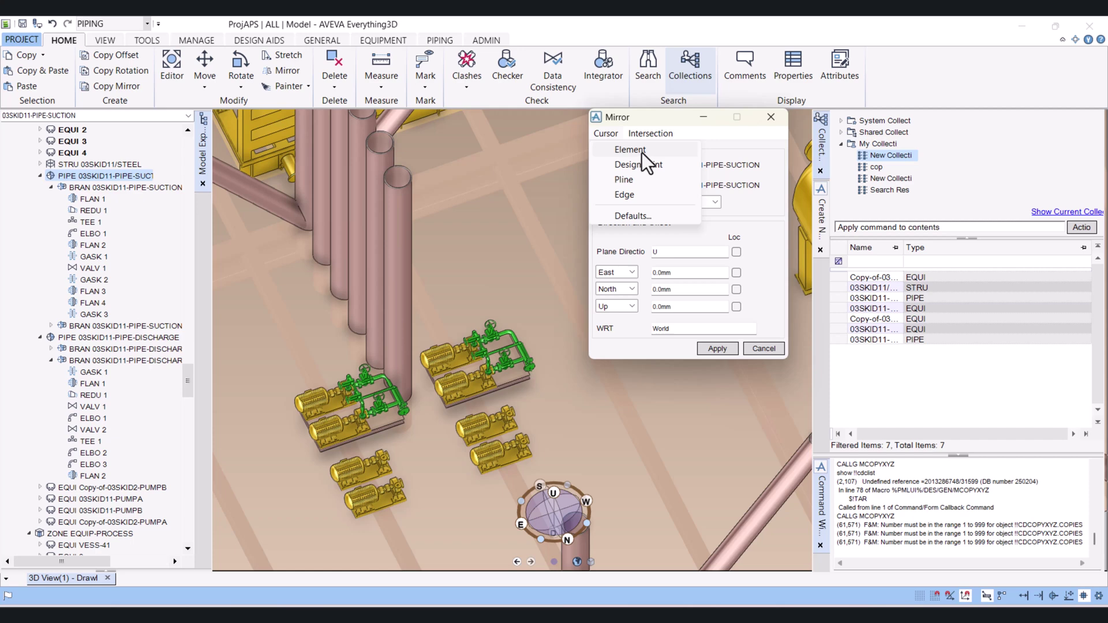
pyautogui.click(620, 134)
# Reselect 03SKID11-PIPE-SUCTION and place the mirror plane by picking an element near the suction pipe's outer elbow.
pyautogui.click(84, 209)
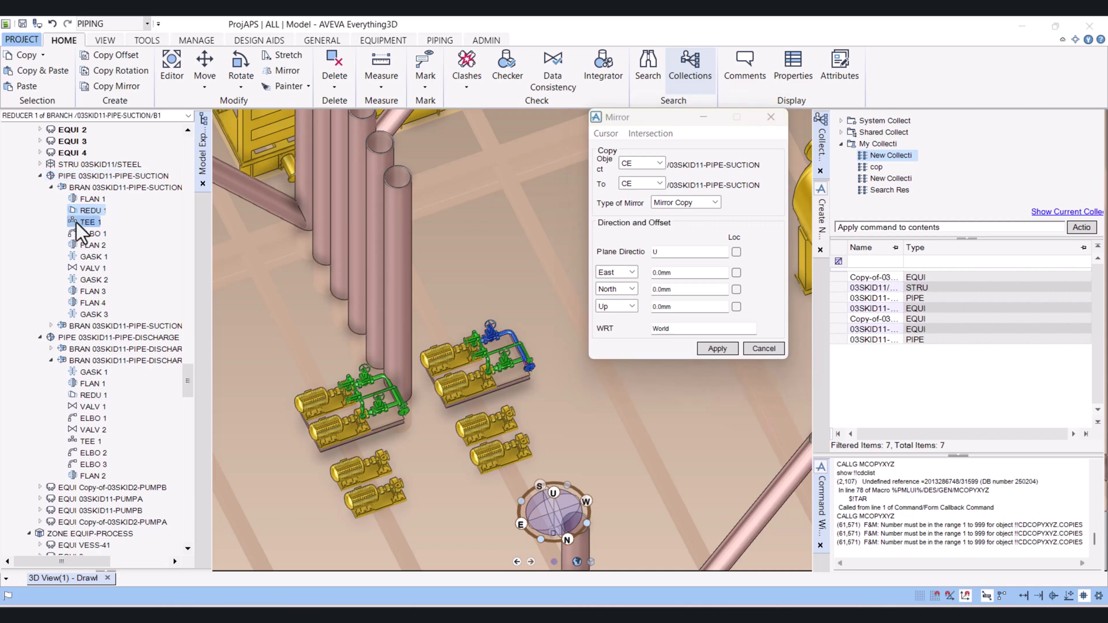
pyautogui.moveTo(526, 363); pyautogui.dragTo(476, 353, button='middle')
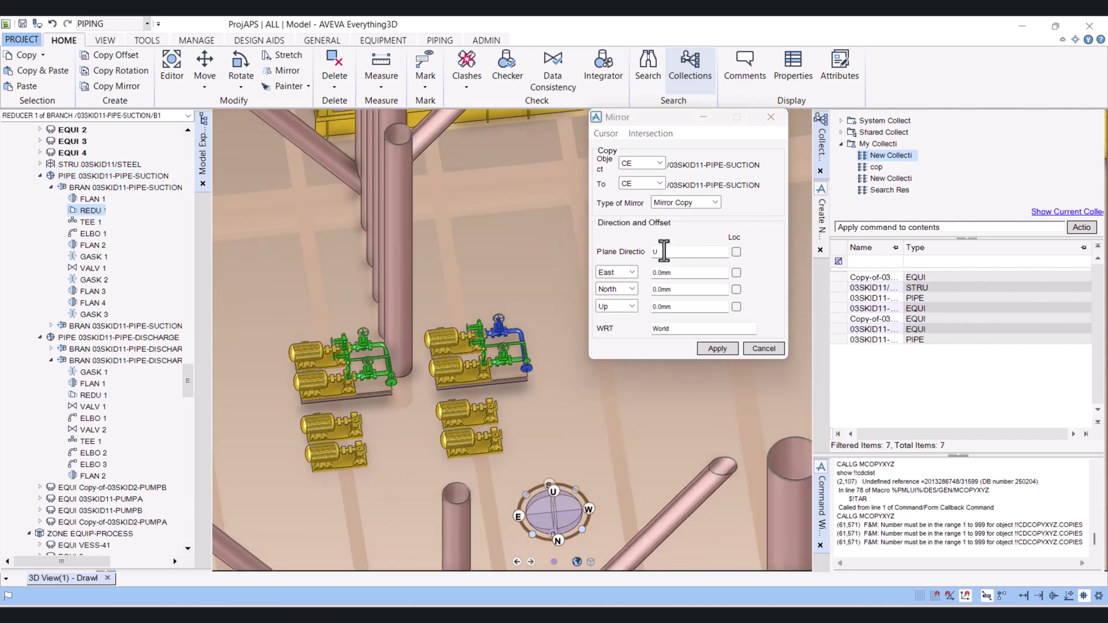
pyautogui.click(98, 175)
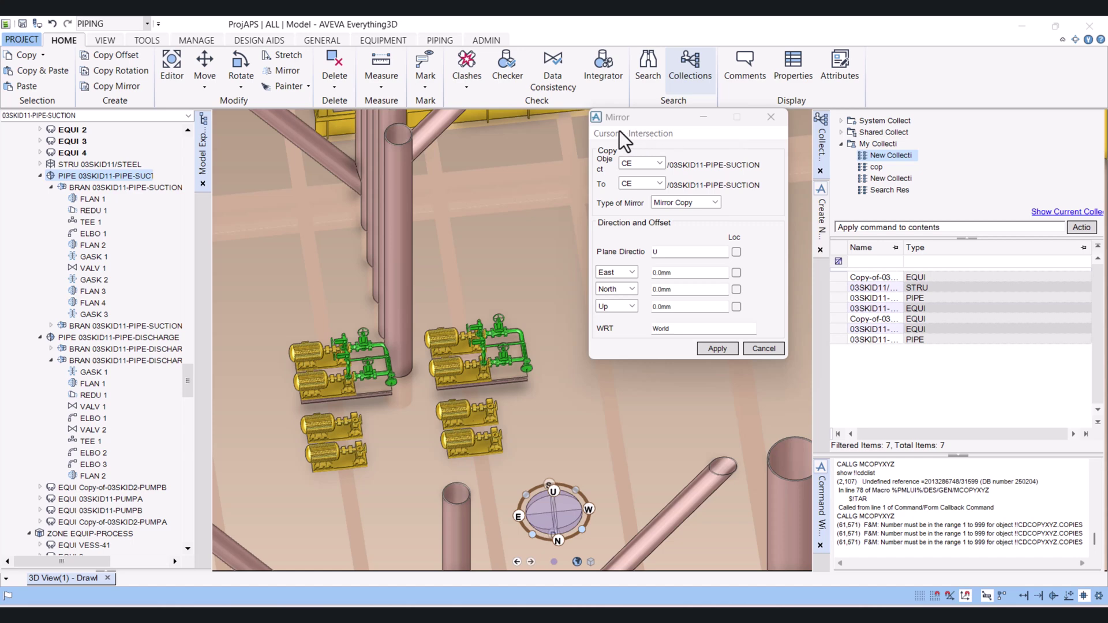
pyautogui.click(603, 135)
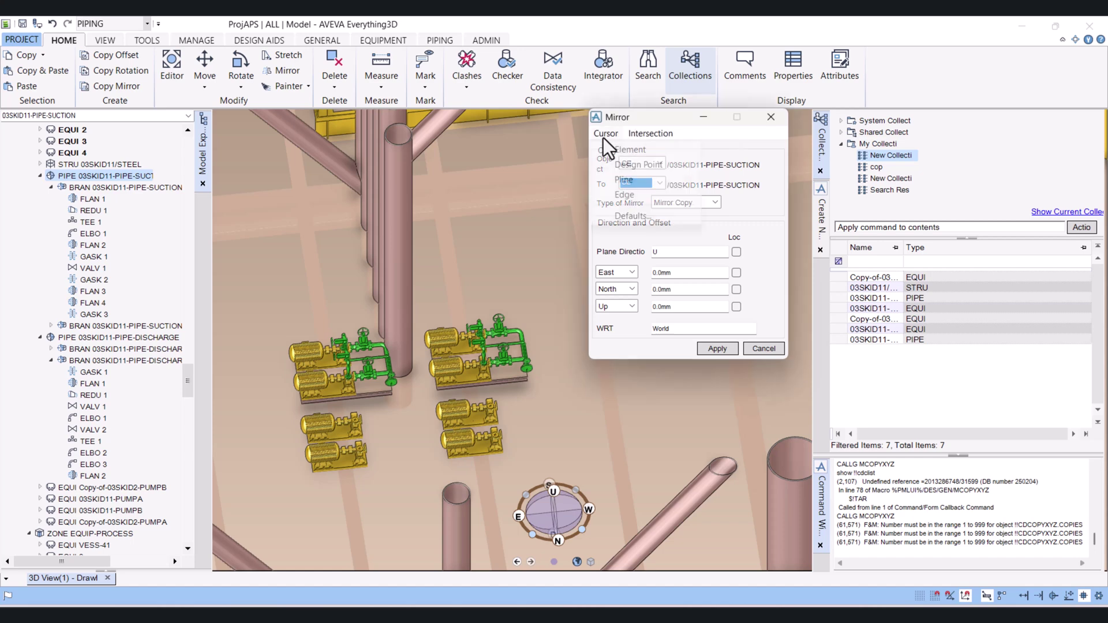
pyautogui.click(630, 151)
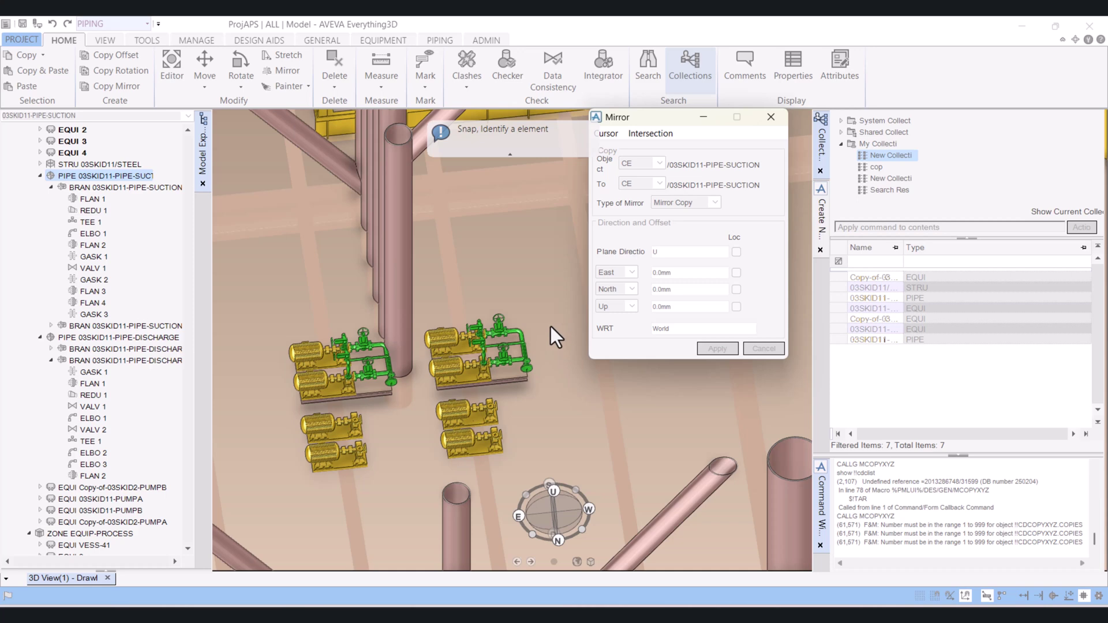
pyautogui.scroll(5, 549, 325)
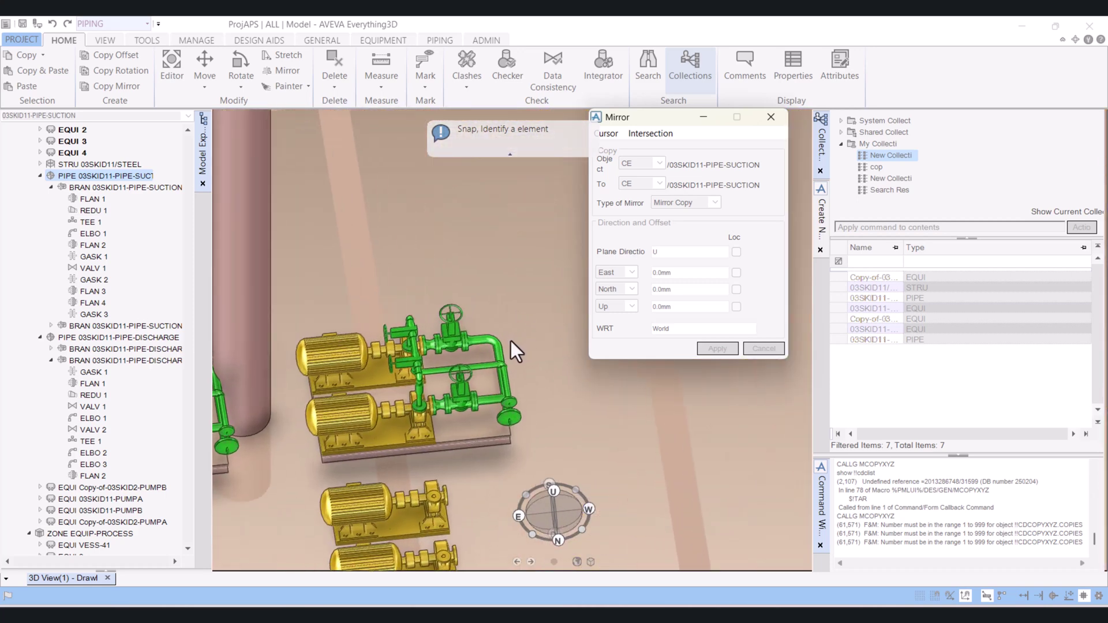
pyautogui.scroll(3, 511, 341)
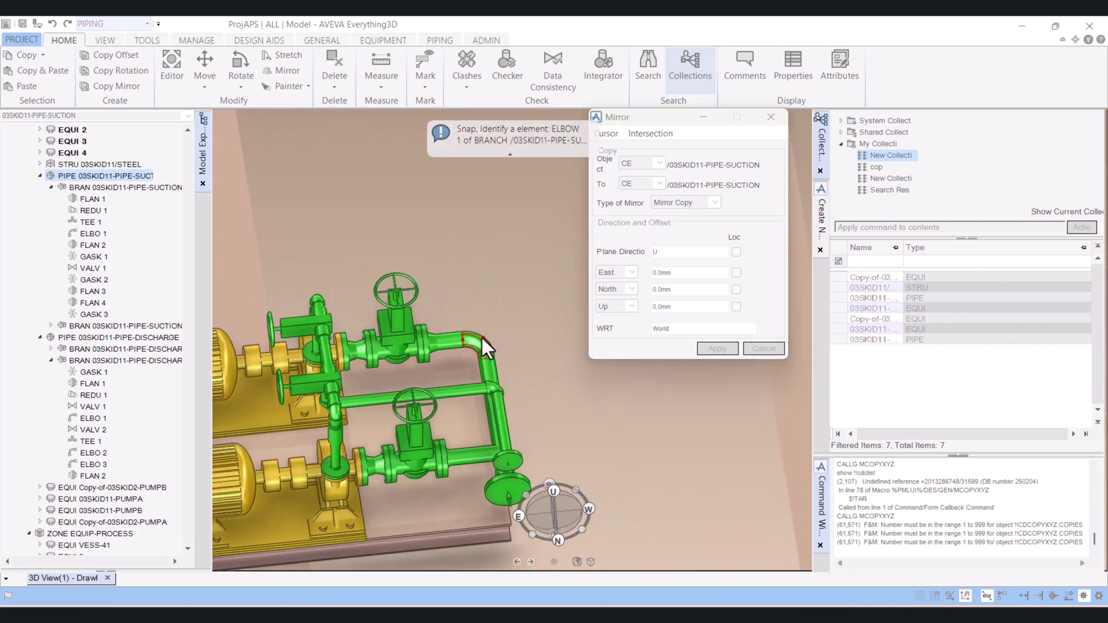
pyautogui.click(490, 368)
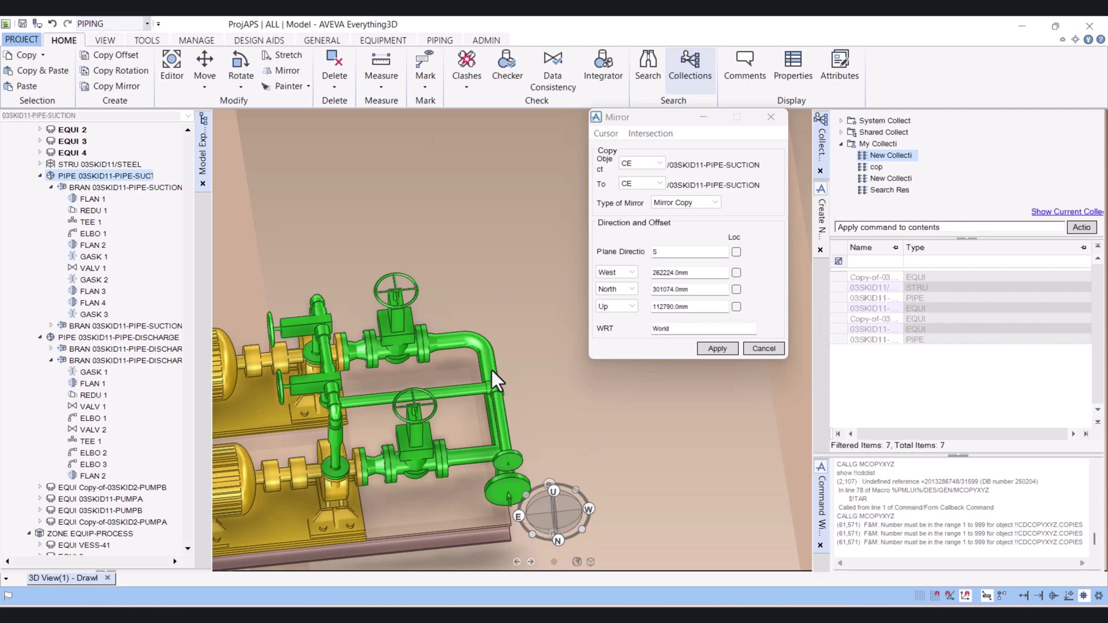
# Set the mirror plane direction to W, create the mirrored suction pipe, and retain the copy.
pyautogui.moveTo(493, 342); pyautogui.dragTo(483, 420, button='middle')
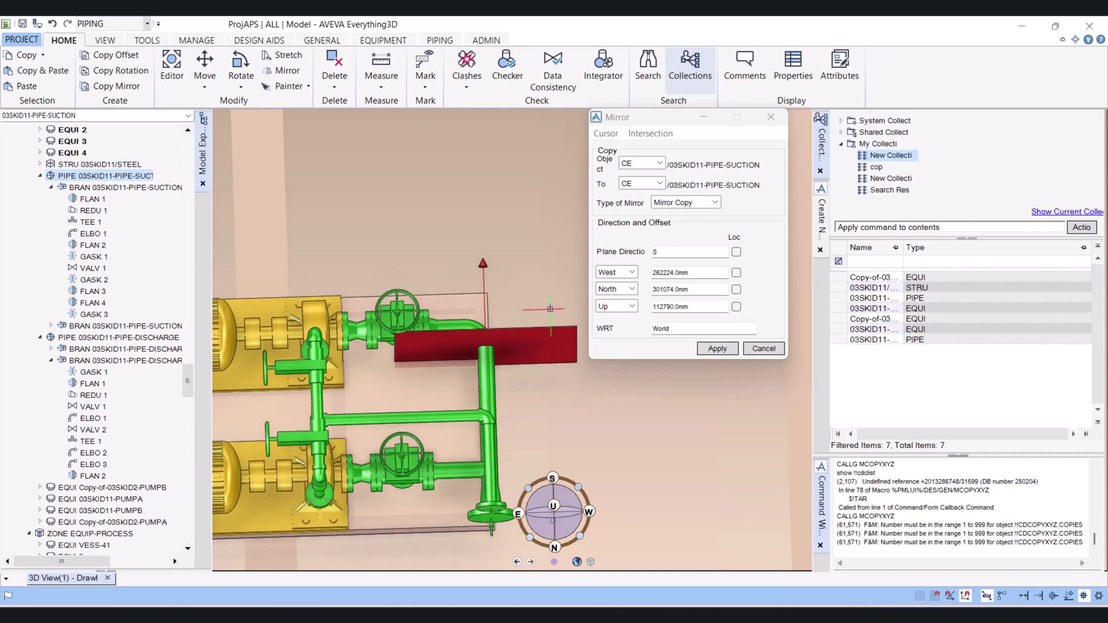
pyautogui.doubleClick(685, 252)
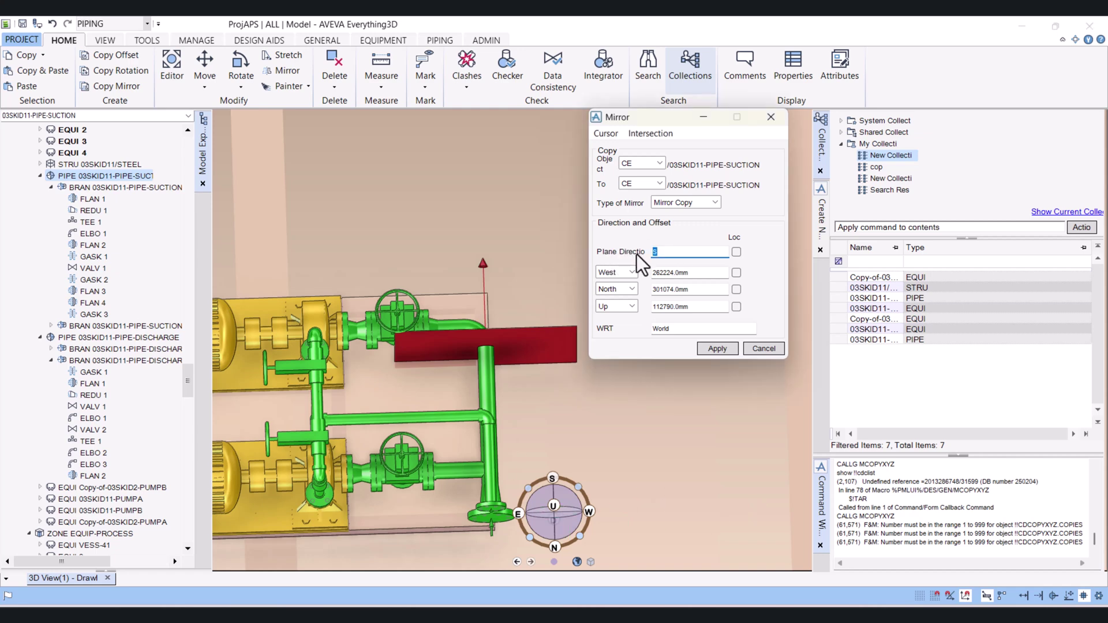
pyautogui.press('Return')
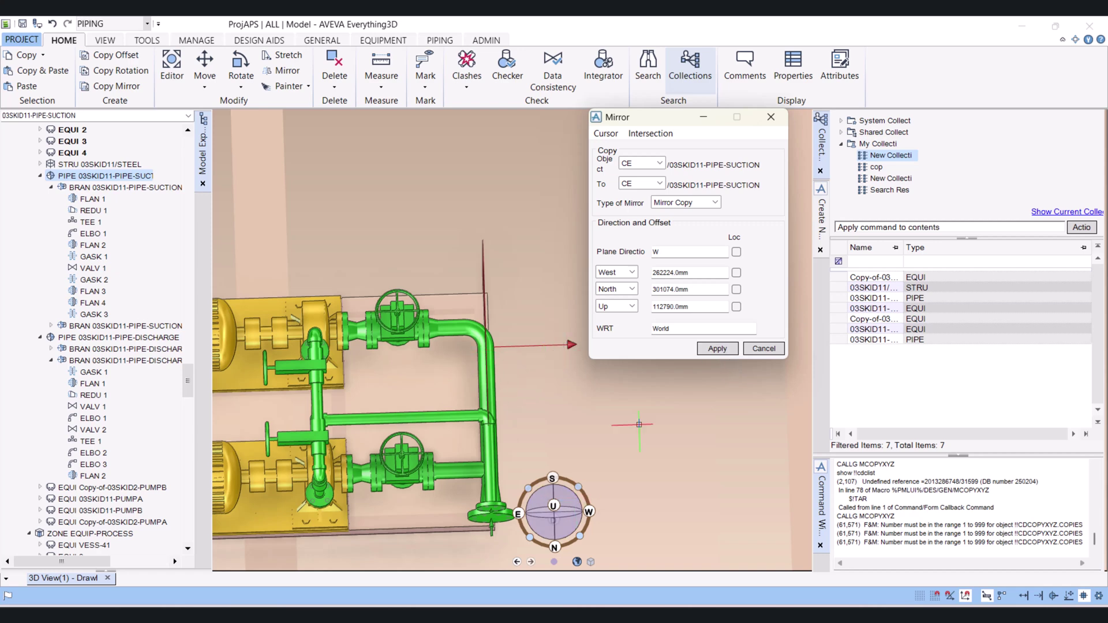
pyautogui.click(720, 350)
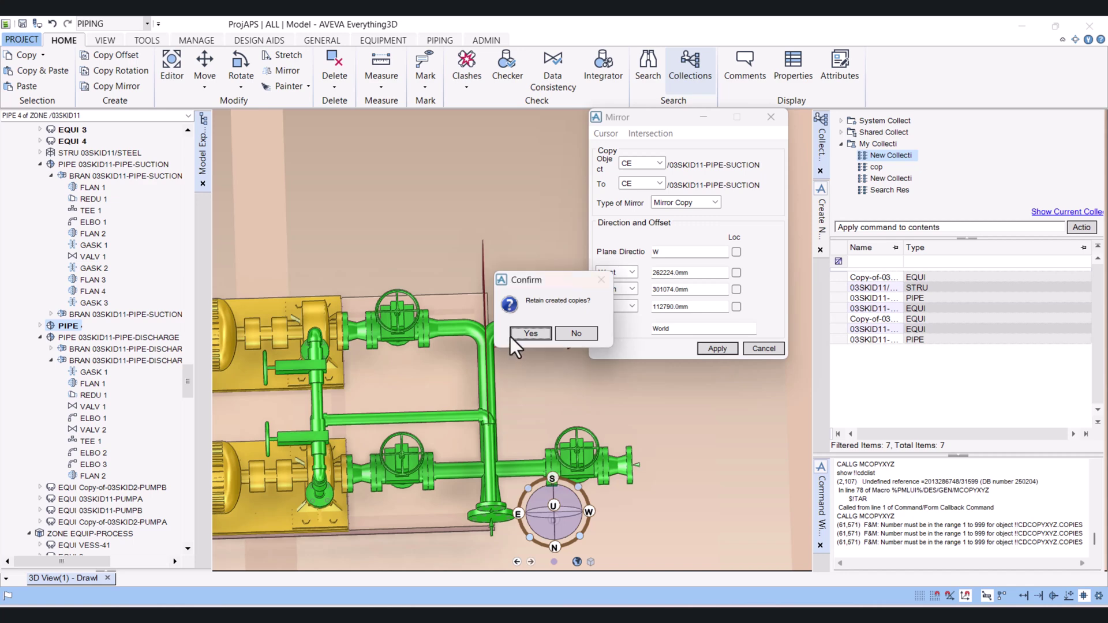
pyautogui.click(523, 334)
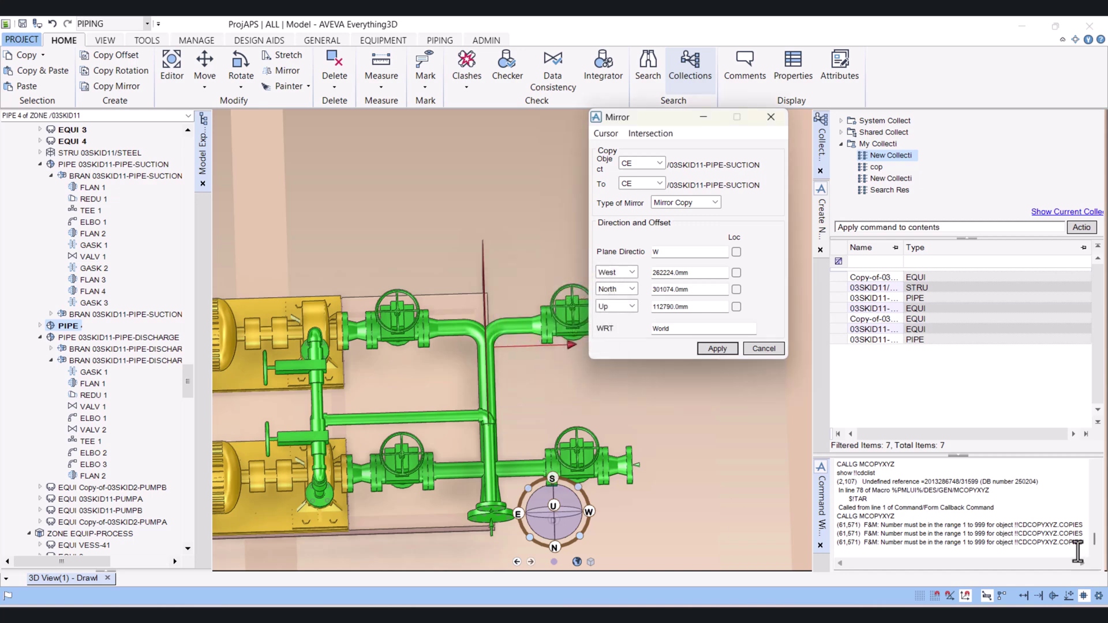
# Move the mirrored pipe by running the command "by w 500" once and "by w 500 wrt /*" twice.
pyautogui.click(899, 551)
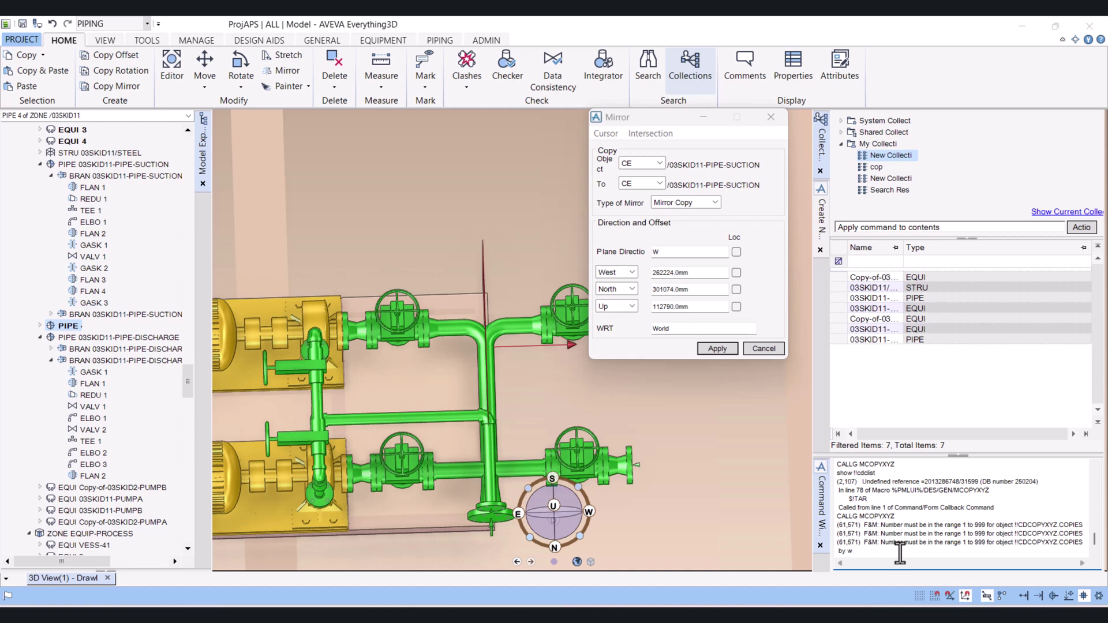
pyautogui.press('Return')
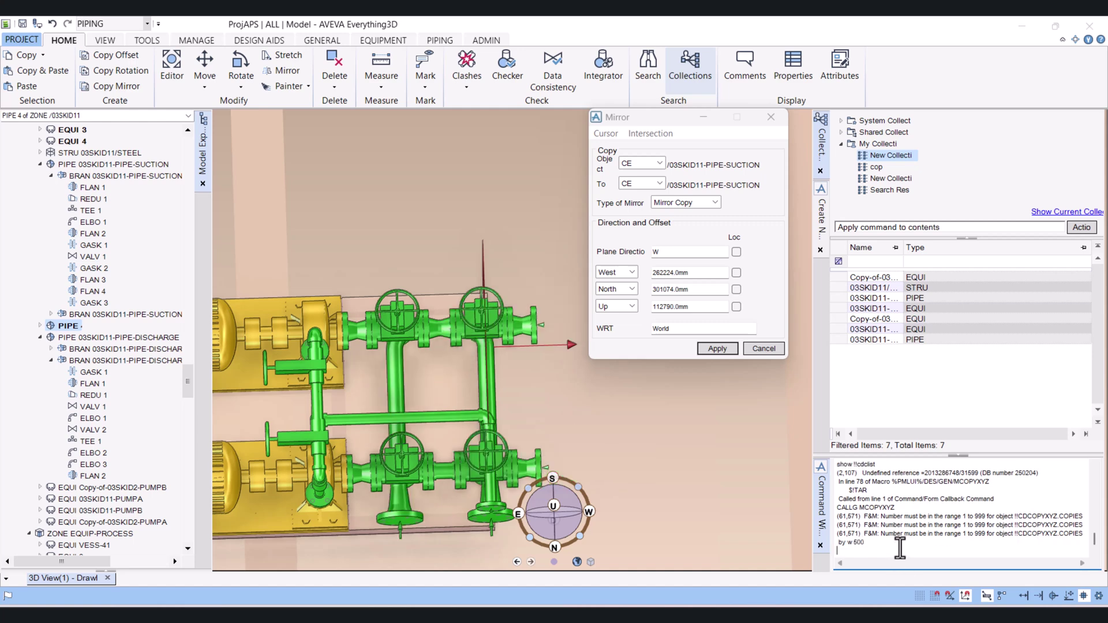
pyautogui.press('Up')
pyautogui.press('Return')
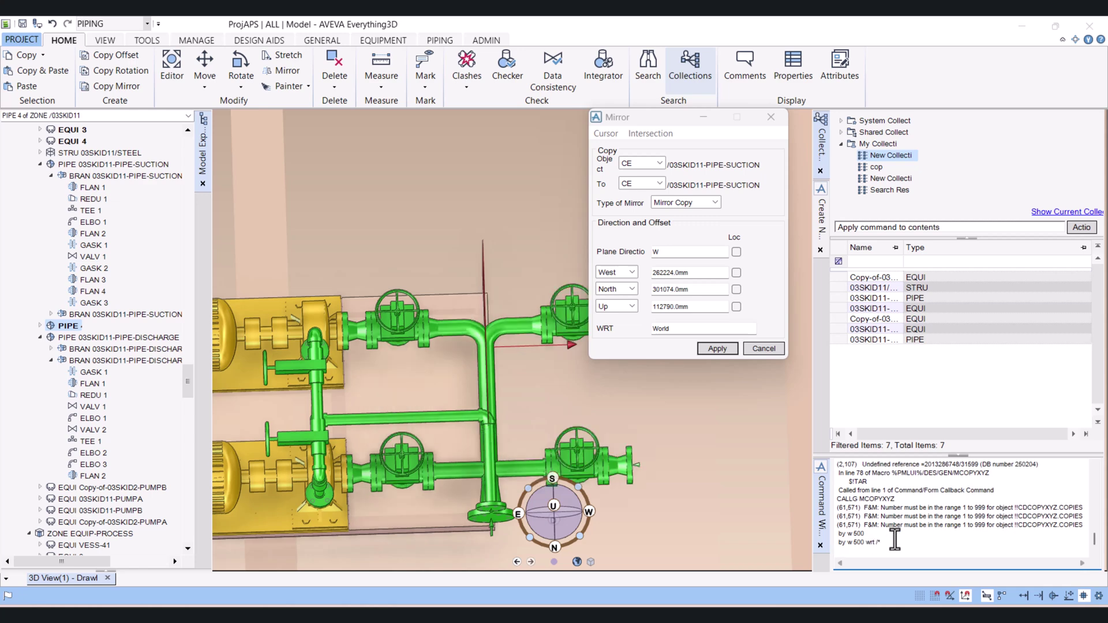
pyautogui.press('Up')
pyautogui.press('Return')
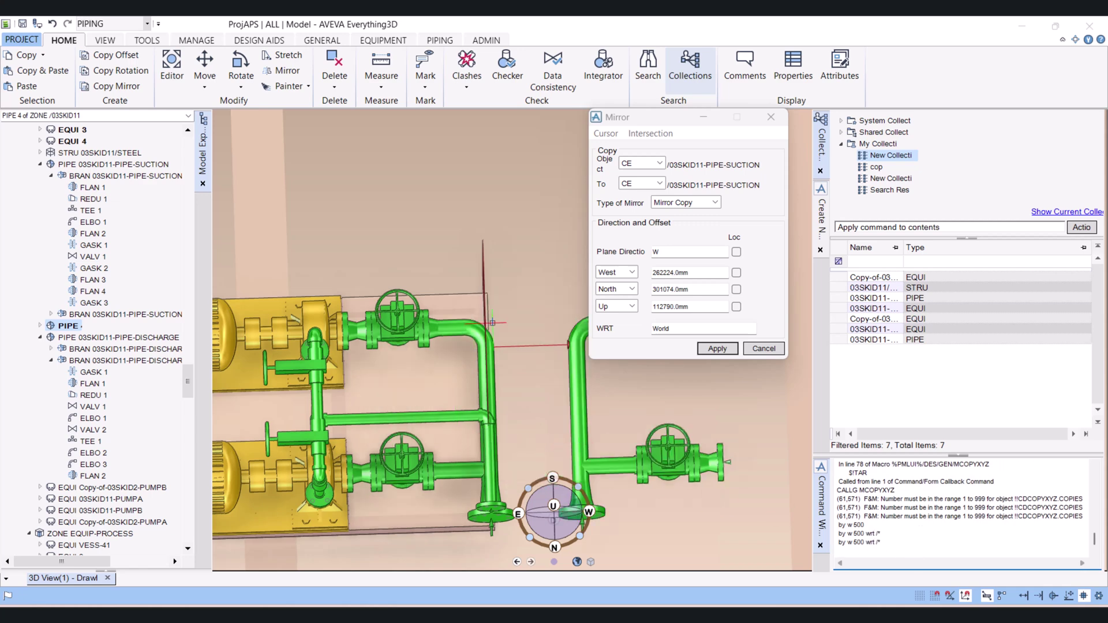
# Examine the mirrored pipe beside the original, the neighbouring pump skids, and the whole plant model from several angles.
pyautogui.scroll(5, 484, 342)
pyautogui.scroll(-2, 484, 342)
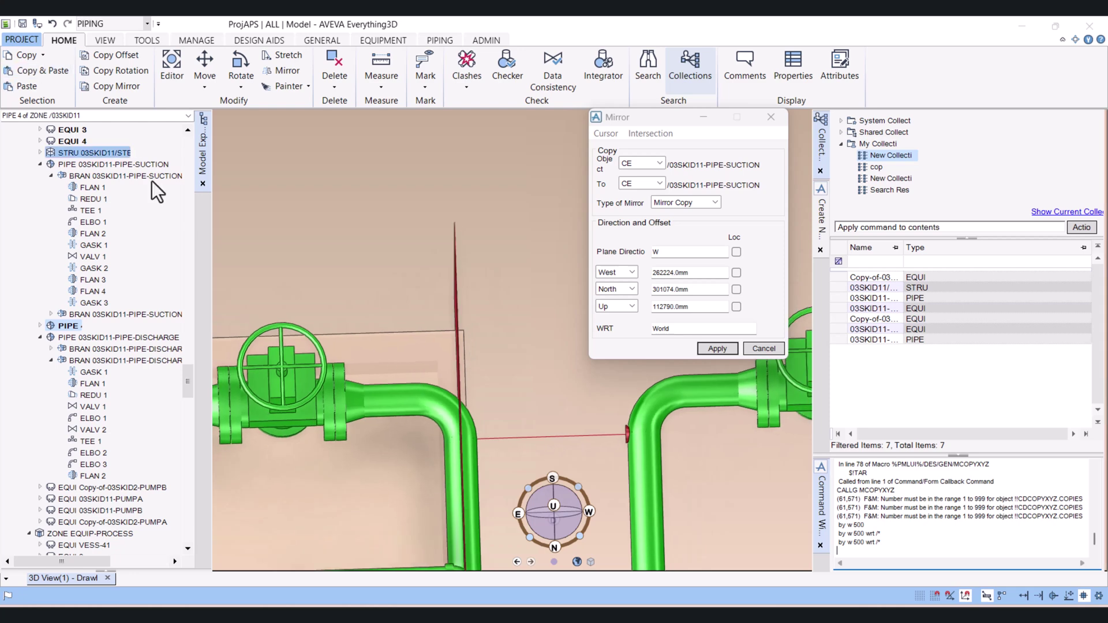
pyautogui.scroll(1, 259, 235)
pyautogui.scroll(-6, 532, 496)
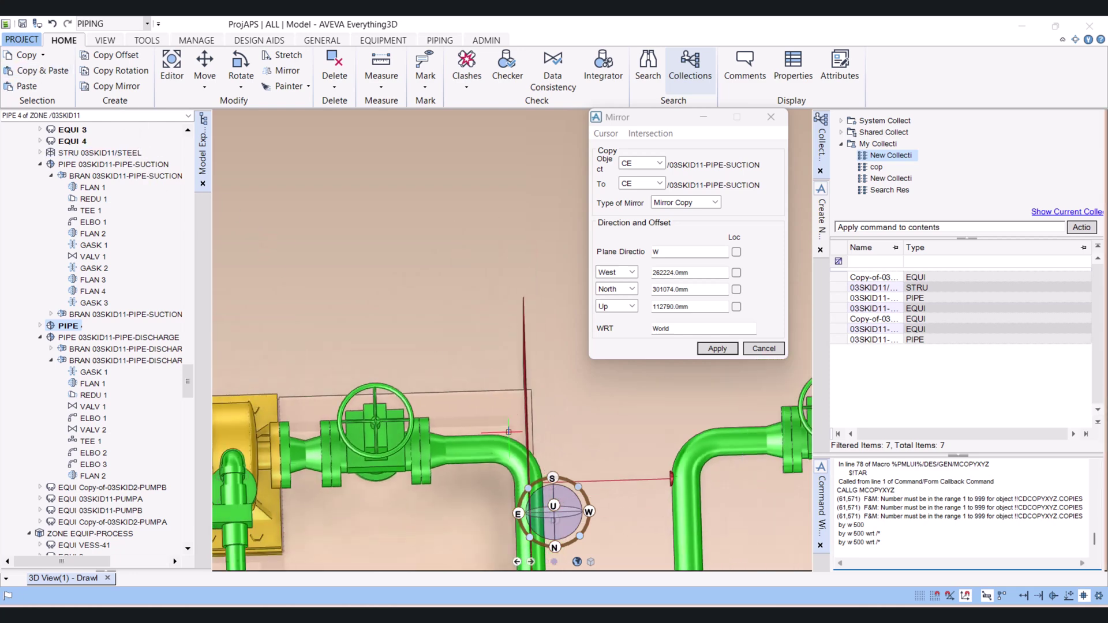
pyautogui.middleClick(341, 454)
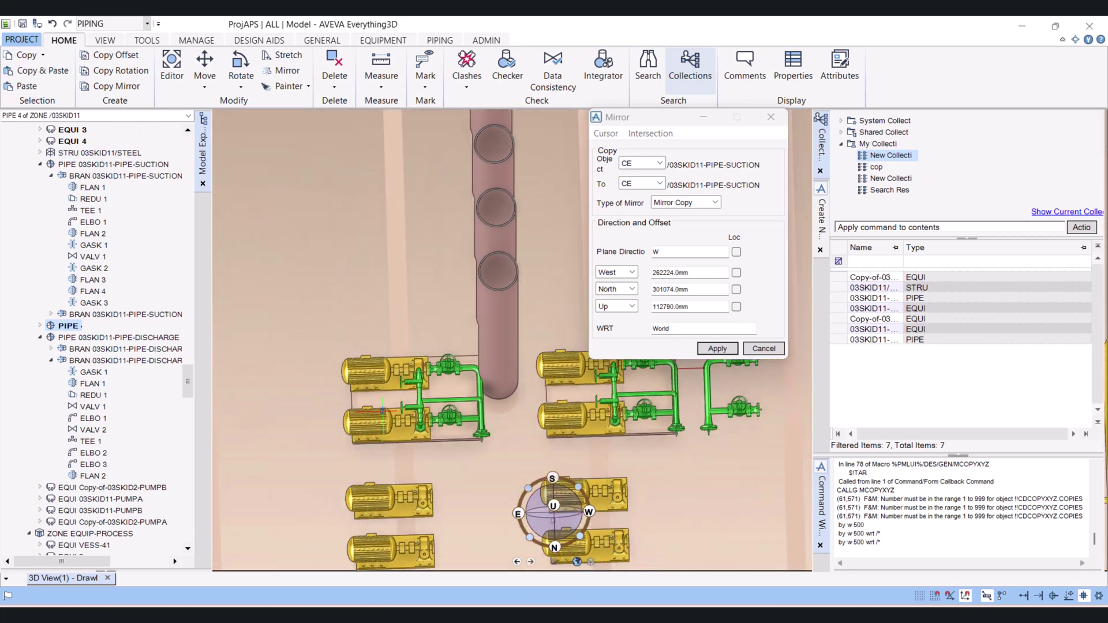
pyautogui.moveTo(385, 399); pyautogui.dragTo(488, 315, button='middle')
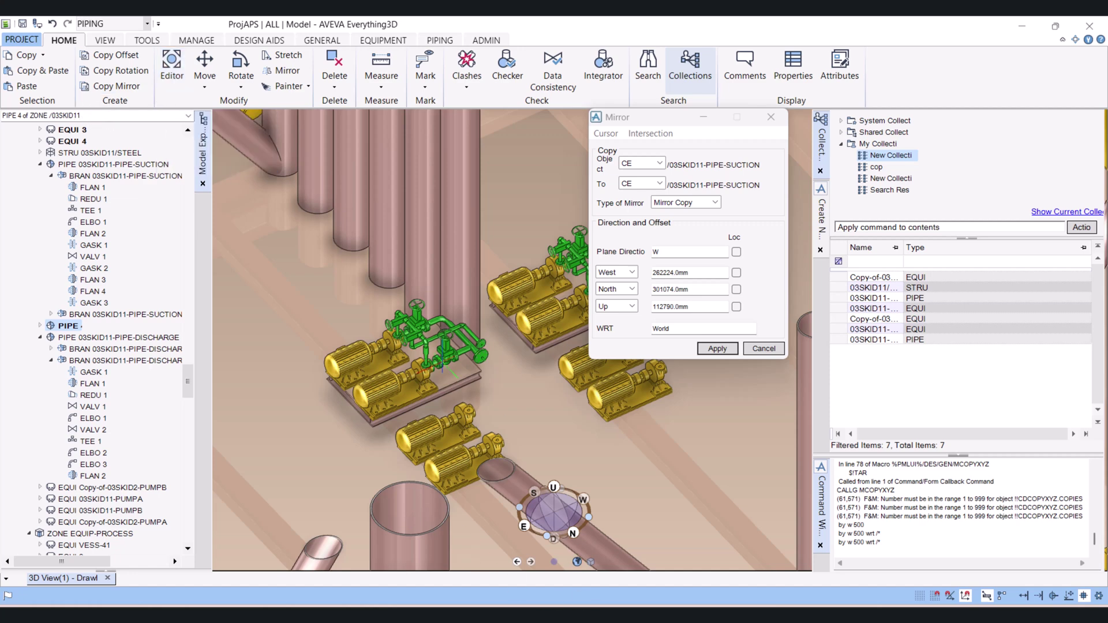
pyautogui.scroll(4, 442, 363)
pyautogui.scroll(-2, 472, 329)
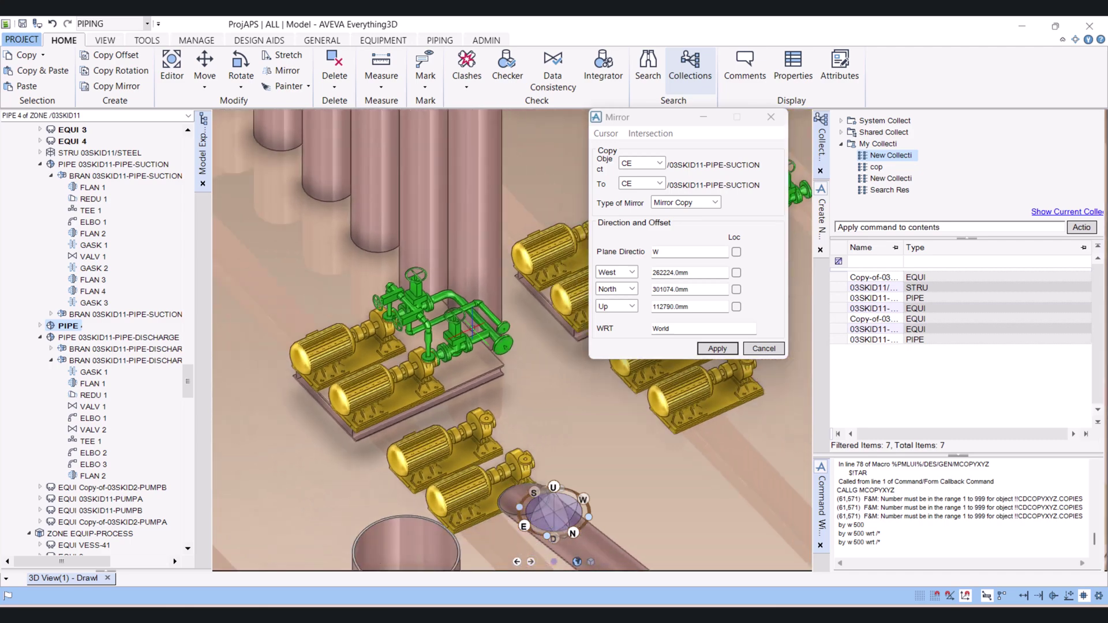
pyautogui.scroll(-4, 439, 340)
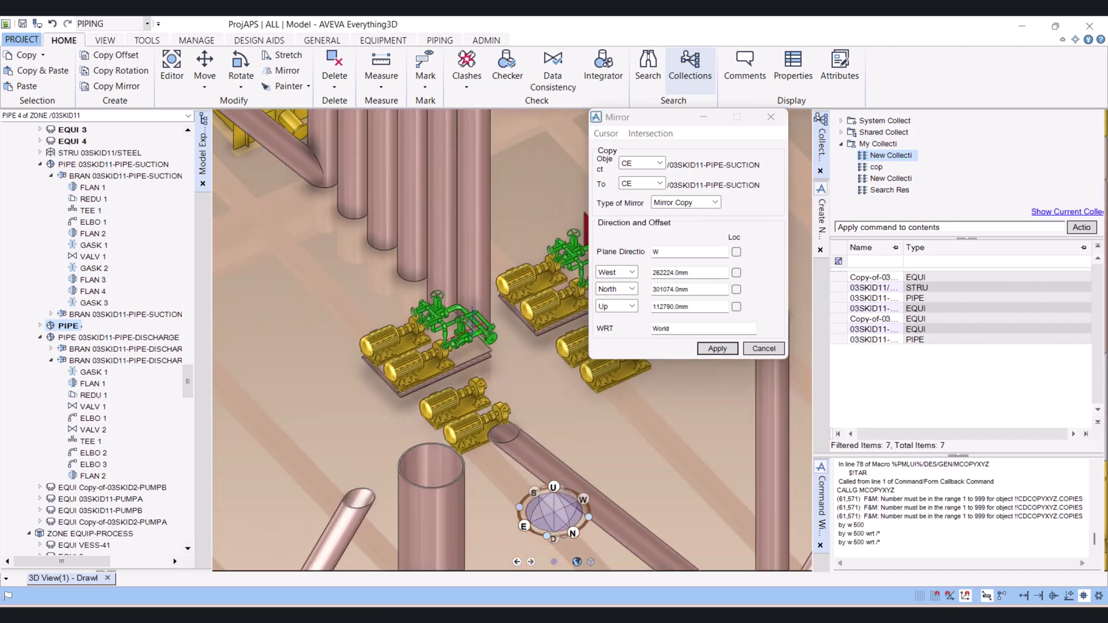
pyautogui.scroll(-5, 496, 404)
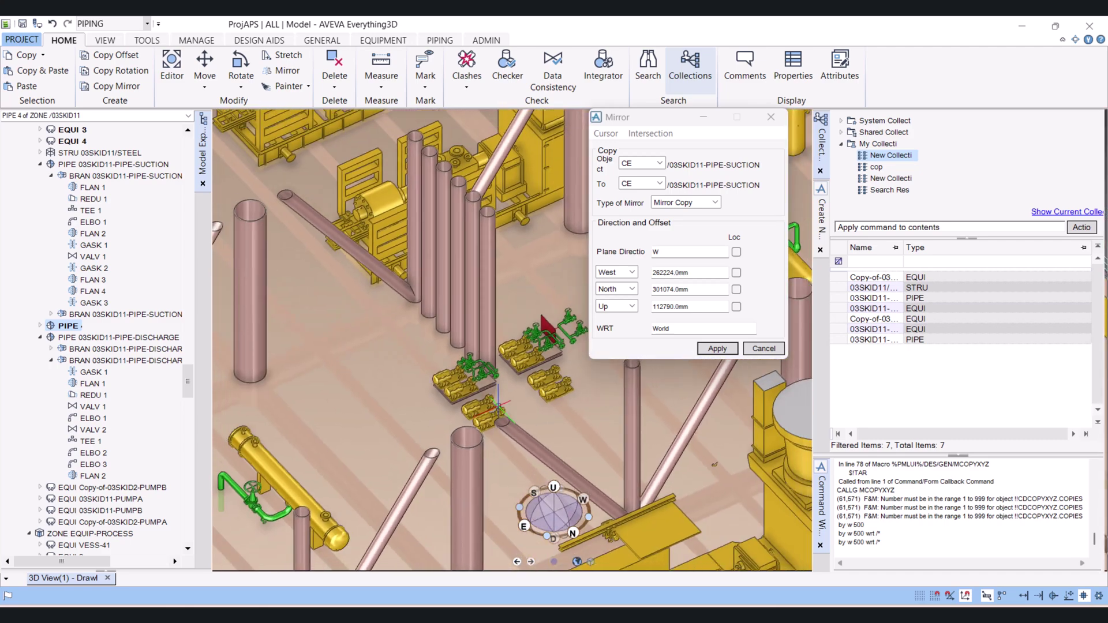
pyautogui.scroll(-5, 497, 407)
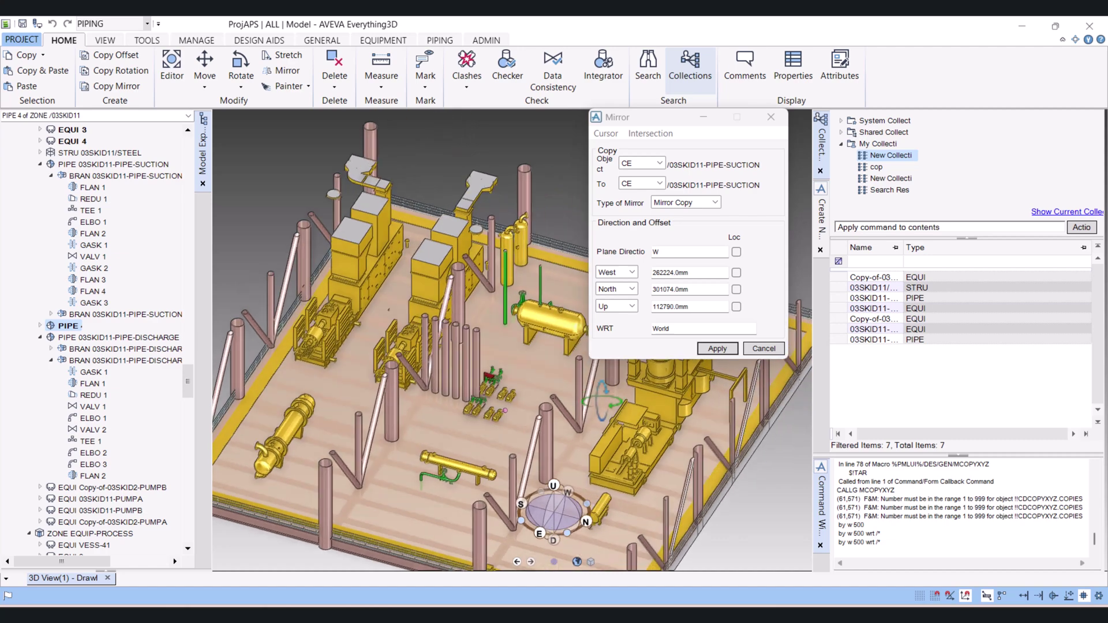
pyautogui.moveTo(602, 402); pyautogui.dragTo(562, 426, button='middle')
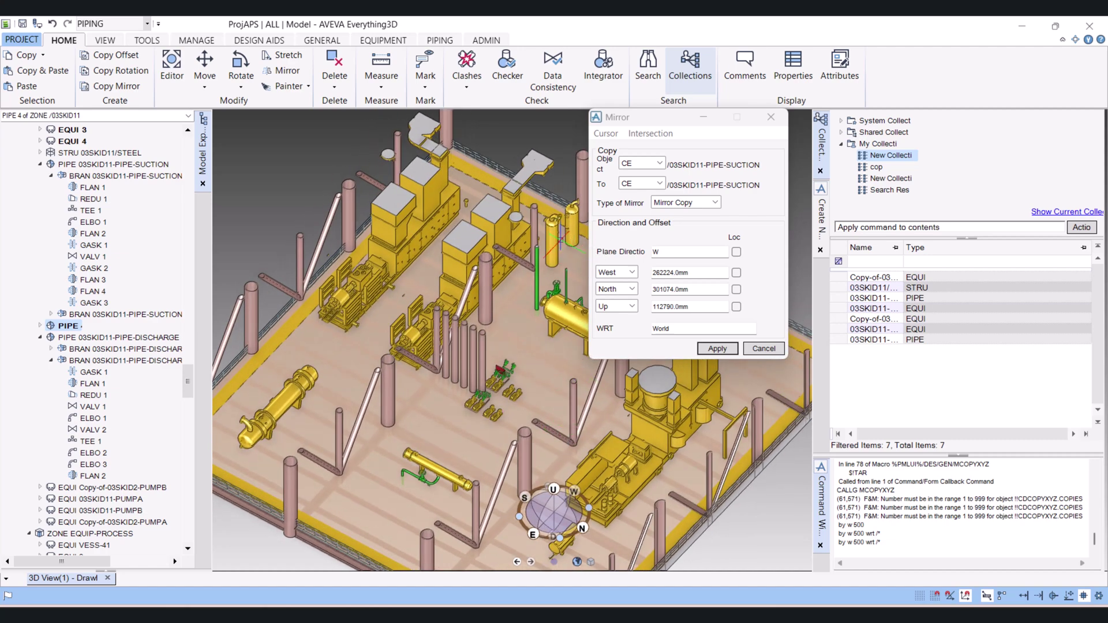
pyautogui.moveTo(561, 243); pyautogui.dragTo(559, 284, button='middle')
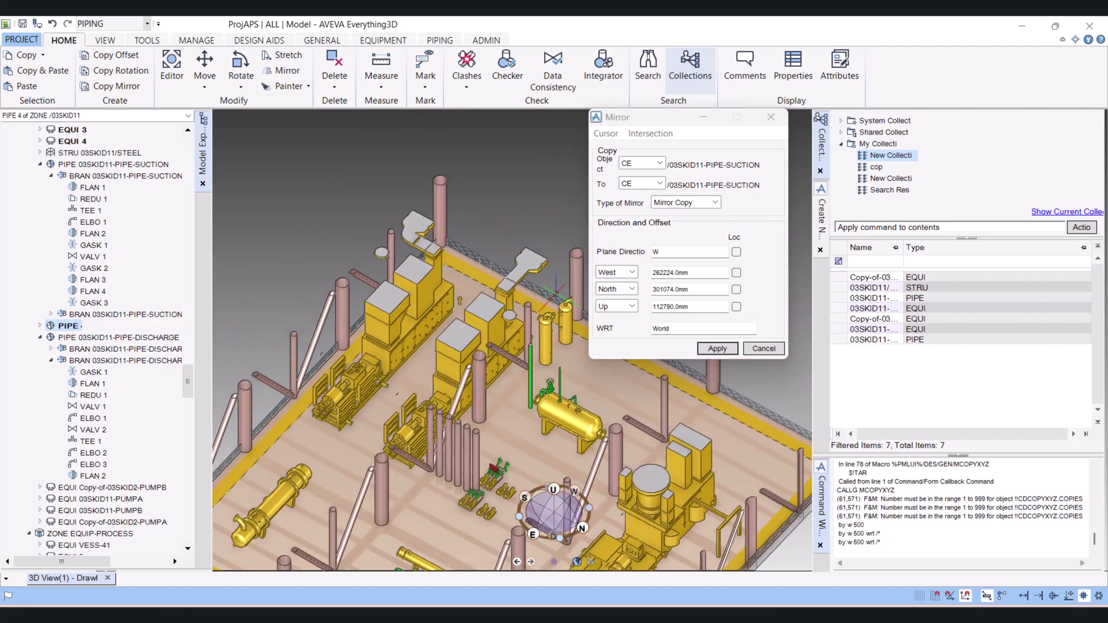
# Select the vertical vessel SV-23-VG-001B beside the mirrored suction pipe and close the Mirror dialog.
pyautogui.scroll(5, 557, 297)
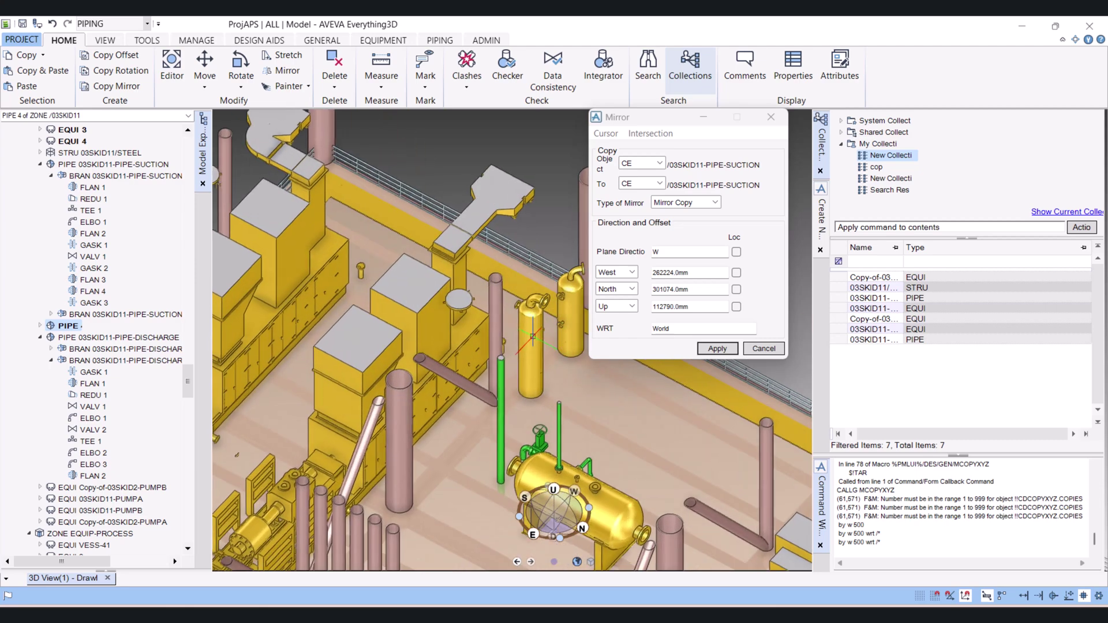
pyautogui.moveTo(532, 336); pyautogui.dragTo(267, 383, button='middle')
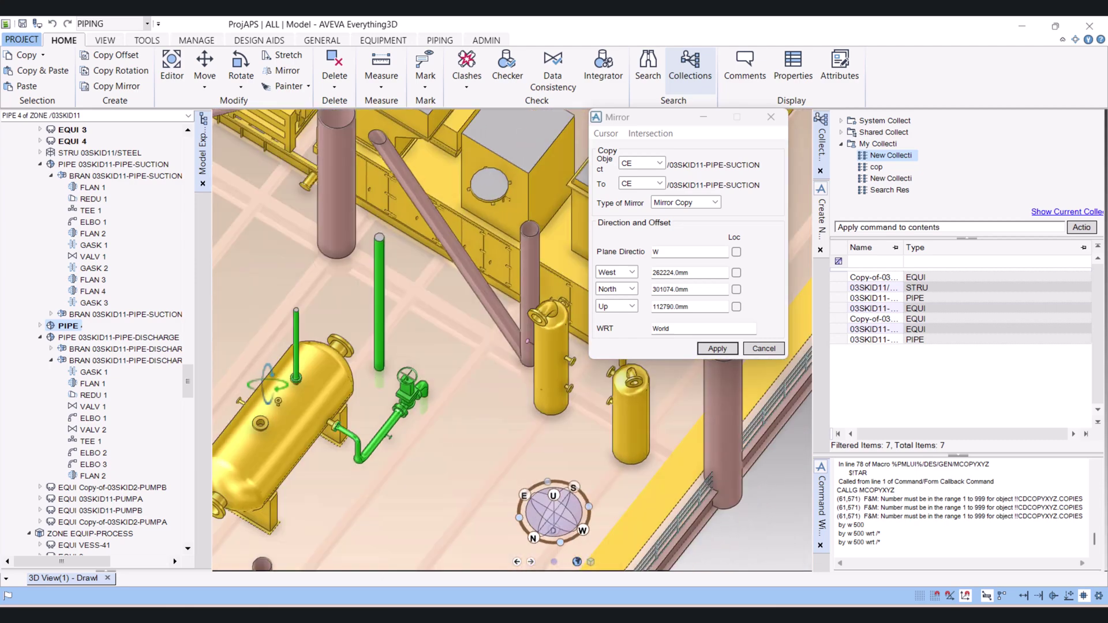
pyautogui.scroll(2, 268, 381)
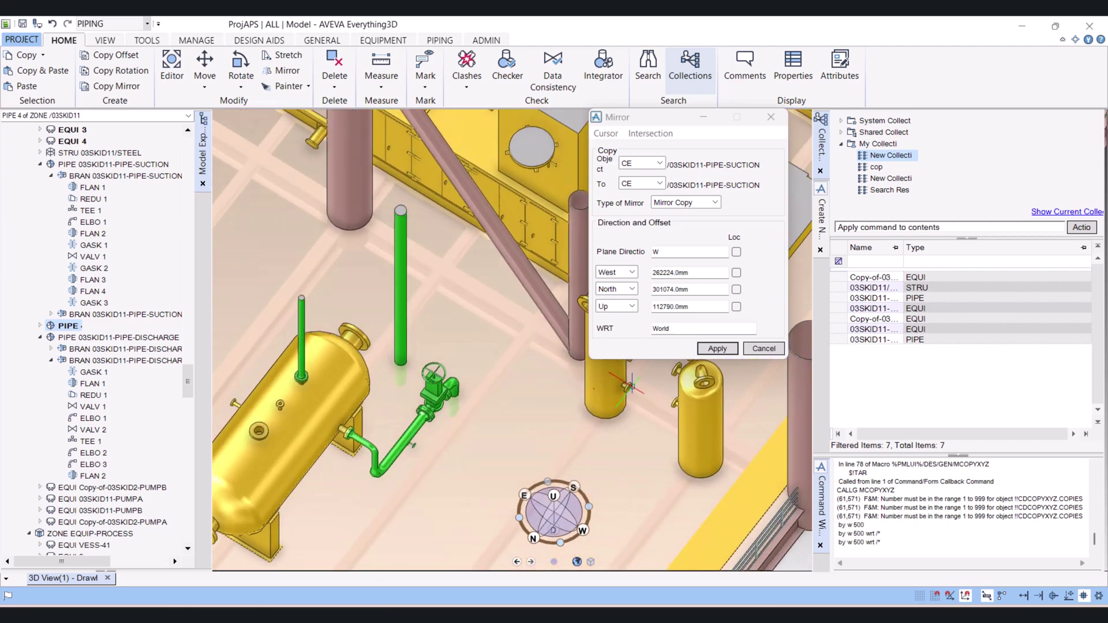
pyautogui.click(629, 386)
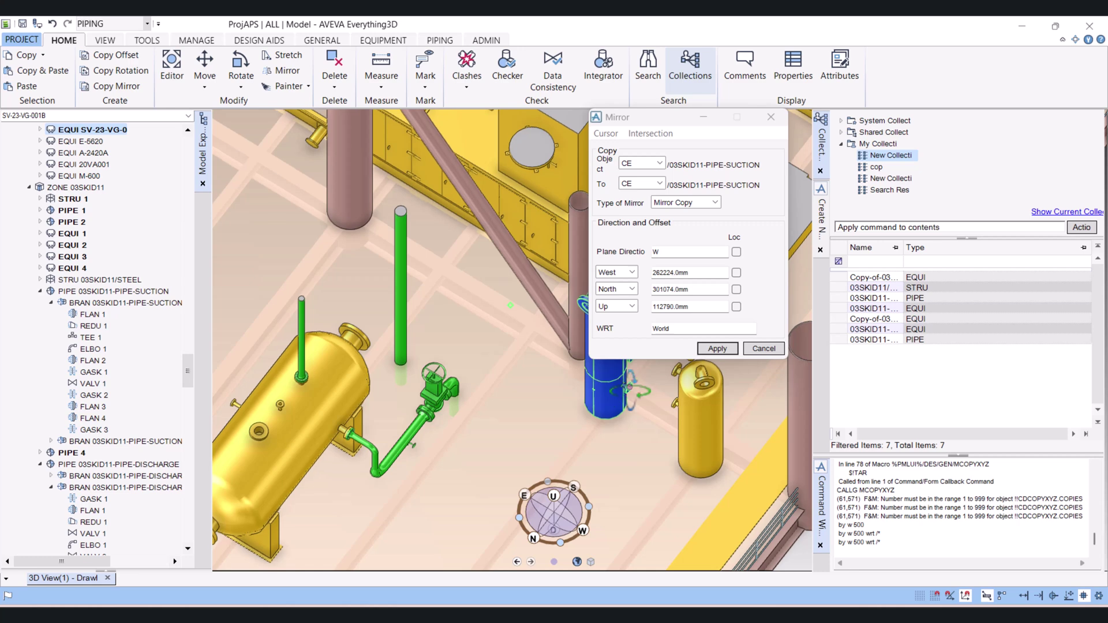
pyautogui.scroll(3, 635, 387)
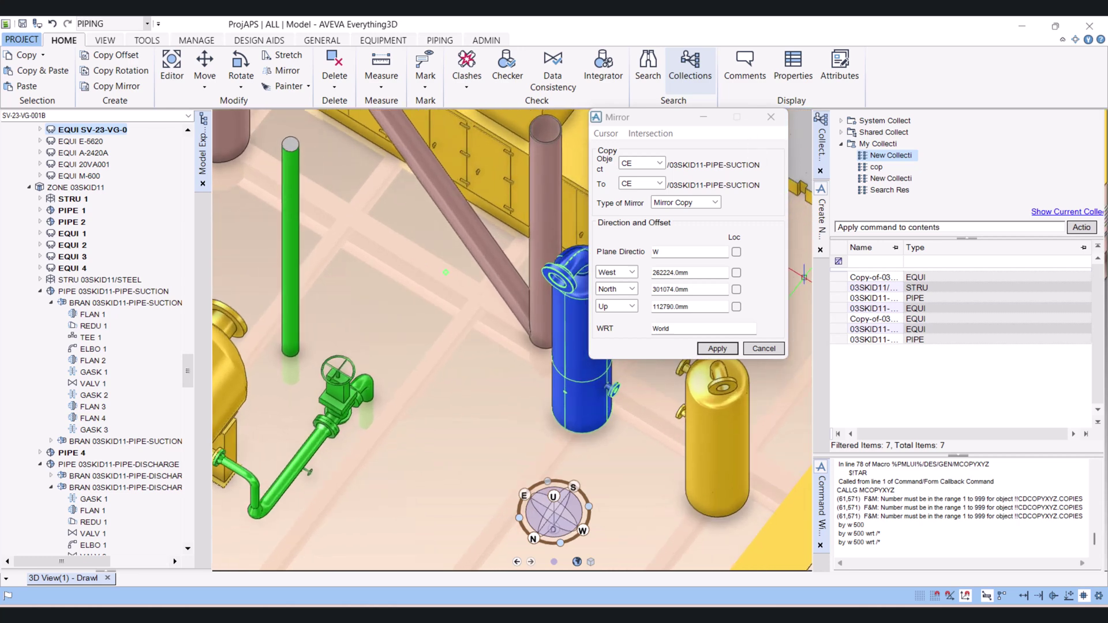
pyautogui.click(777, 349)
# Use the model editor to select nozzle SV-23-VG-001B/N4 on the vessel's lower side, and leave the editor.
pyautogui.scroll(2, 625, 398)
pyautogui.scroll(5, 624, 398)
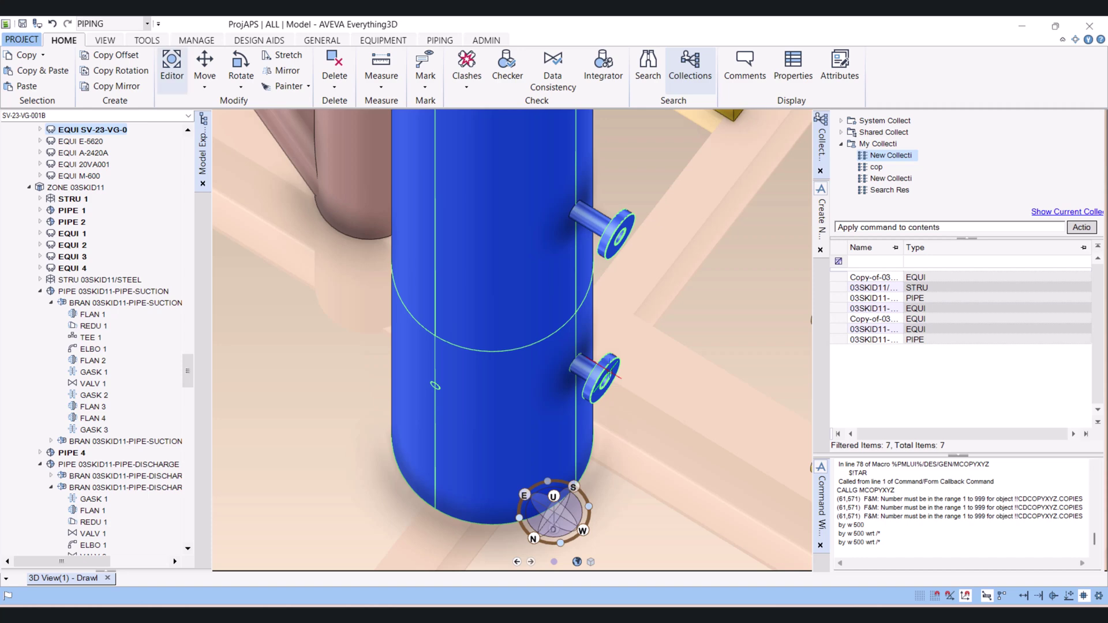
pyautogui.click(171, 69)
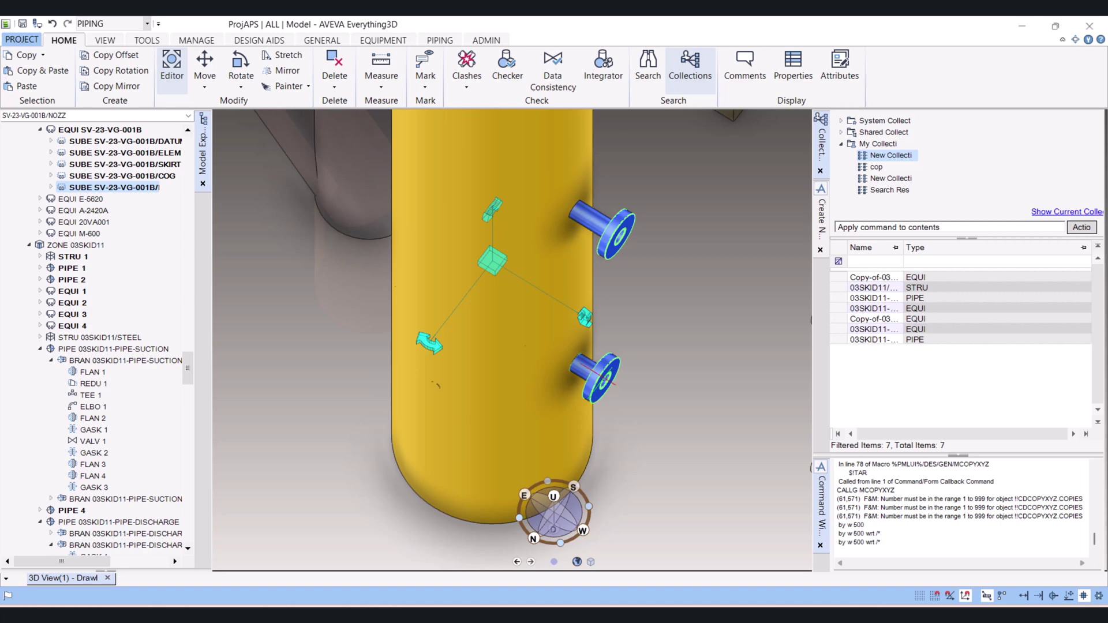
pyautogui.click(600, 376)
pyautogui.press('Escape')
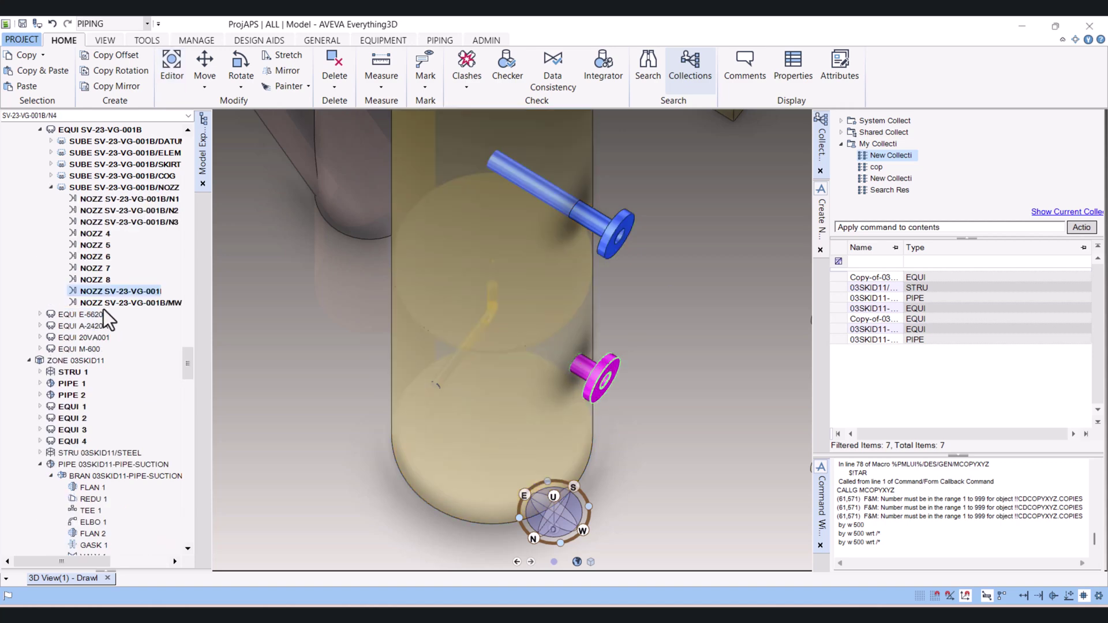
# Set up a Copy and Rotate of nozzle N4 with 3 copies and an angle of 120.
pyautogui.click(127, 70)
pyautogui.moveTo(237, 171); pyautogui.dragTo(602, 138)
pyautogui.click(615, 182)
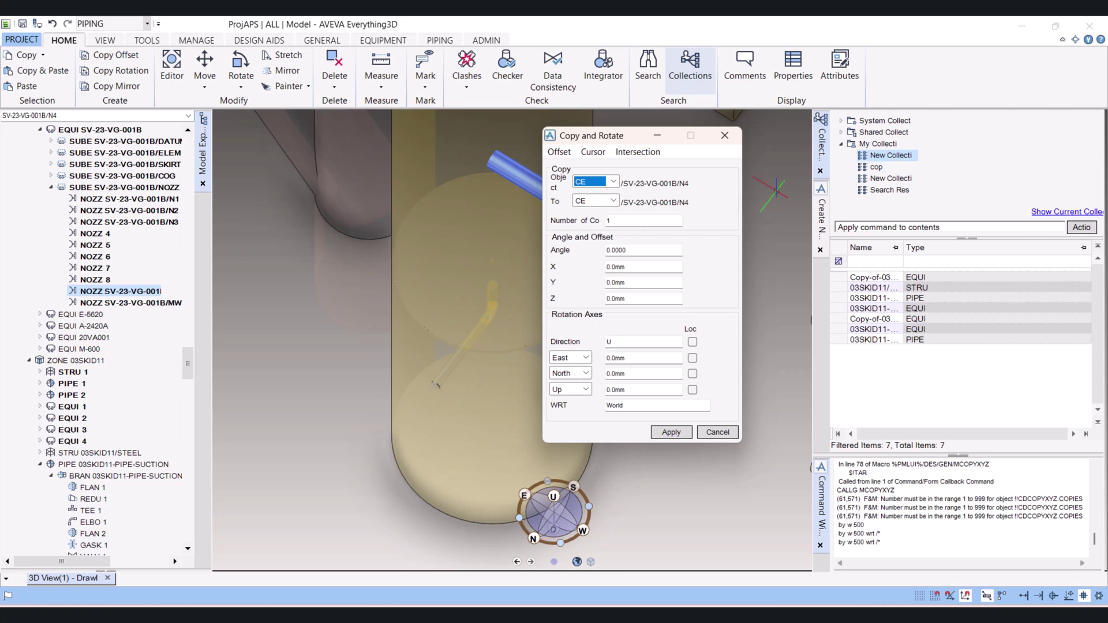
pyautogui.click(605, 219)
pyautogui.press('Tab')
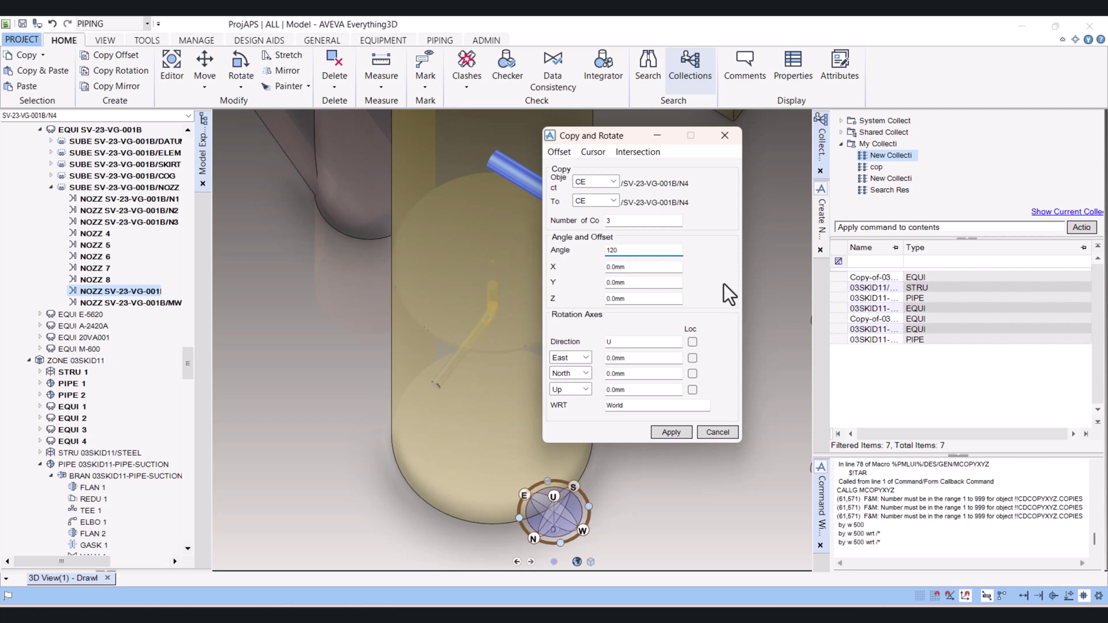
# Locate the rotation axis by picking the vessel's cylinder as an element.
pyautogui.click(559, 152)
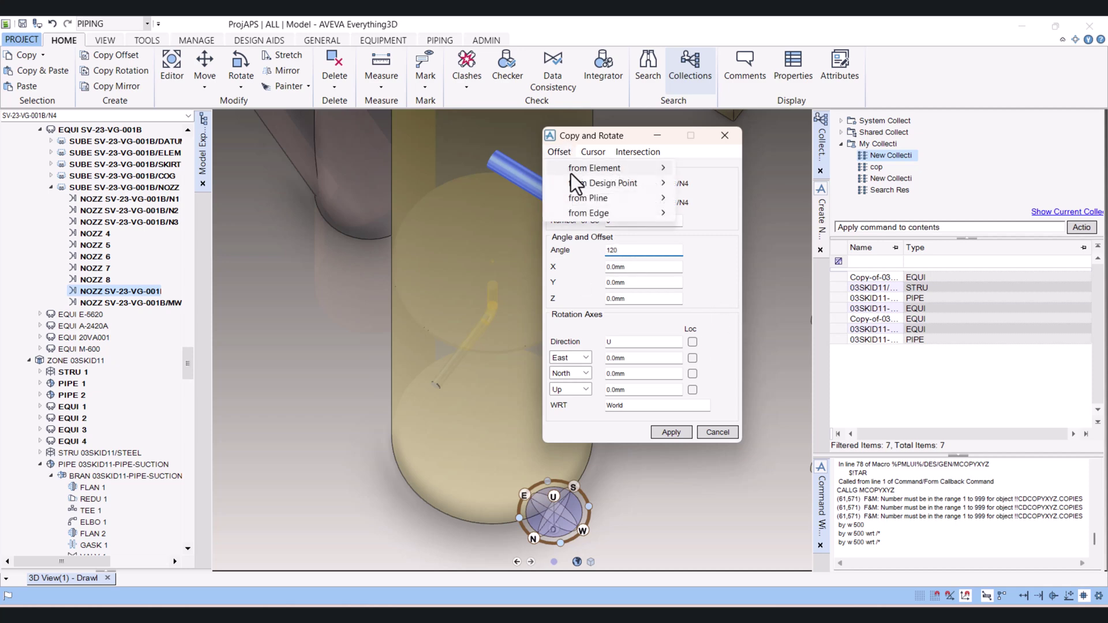
pyautogui.moveTo(579, 171)
pyautogui.moveTo(599, 153)
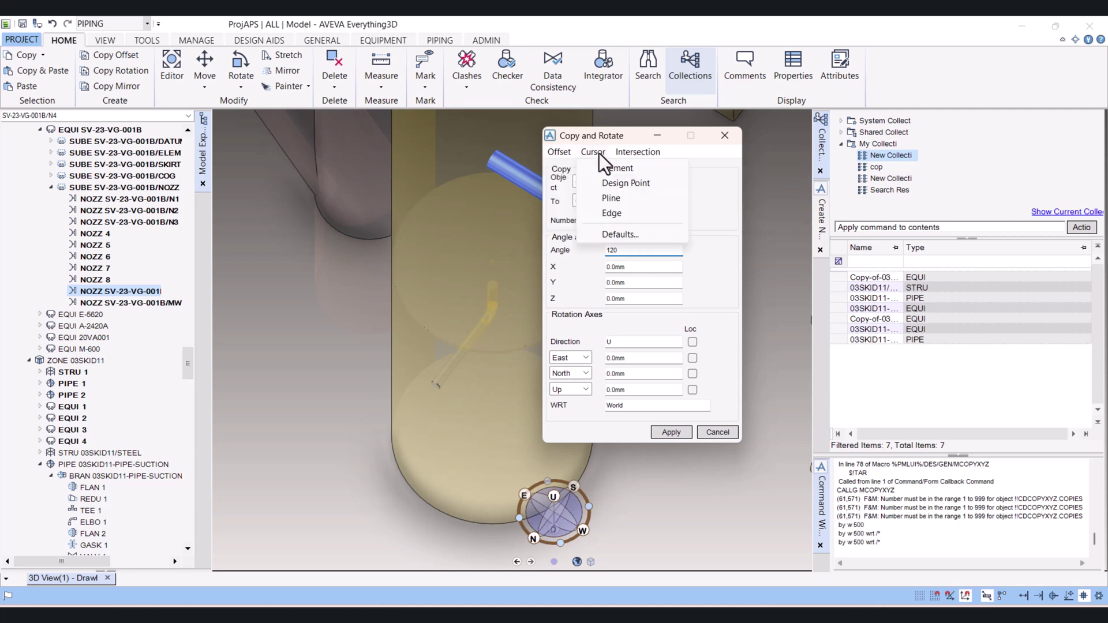
pyautogui.click(615, 167)
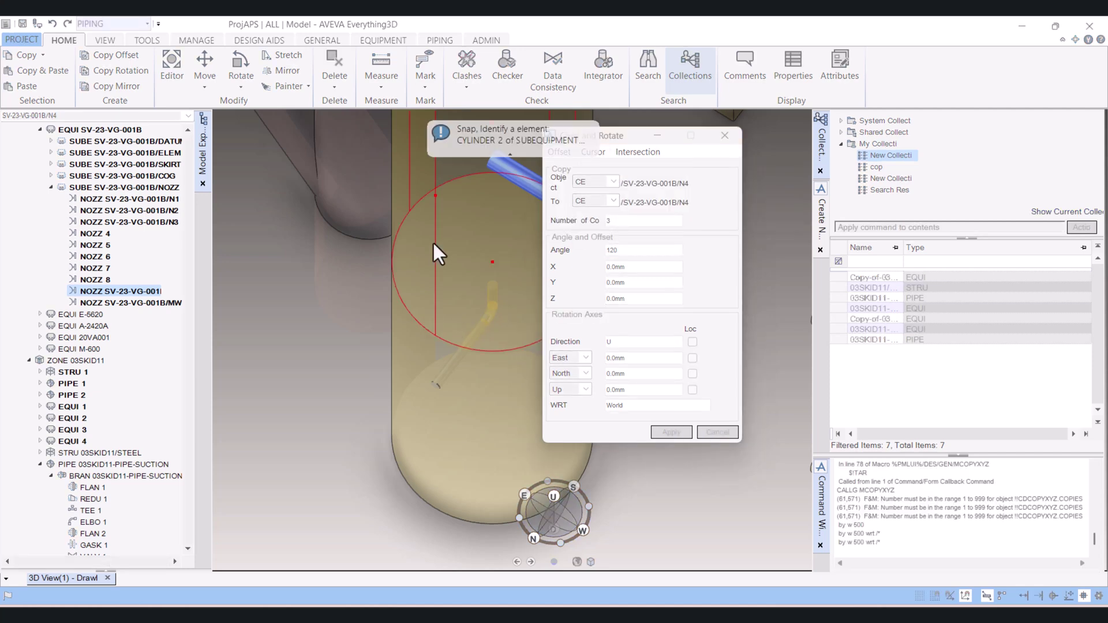
pyautogui.click(434, 244)
# Create the rotated nozzle copies around the vessel, retain them, and inspect them from several angles.
pyautogui.scroll(2, 436, 261)
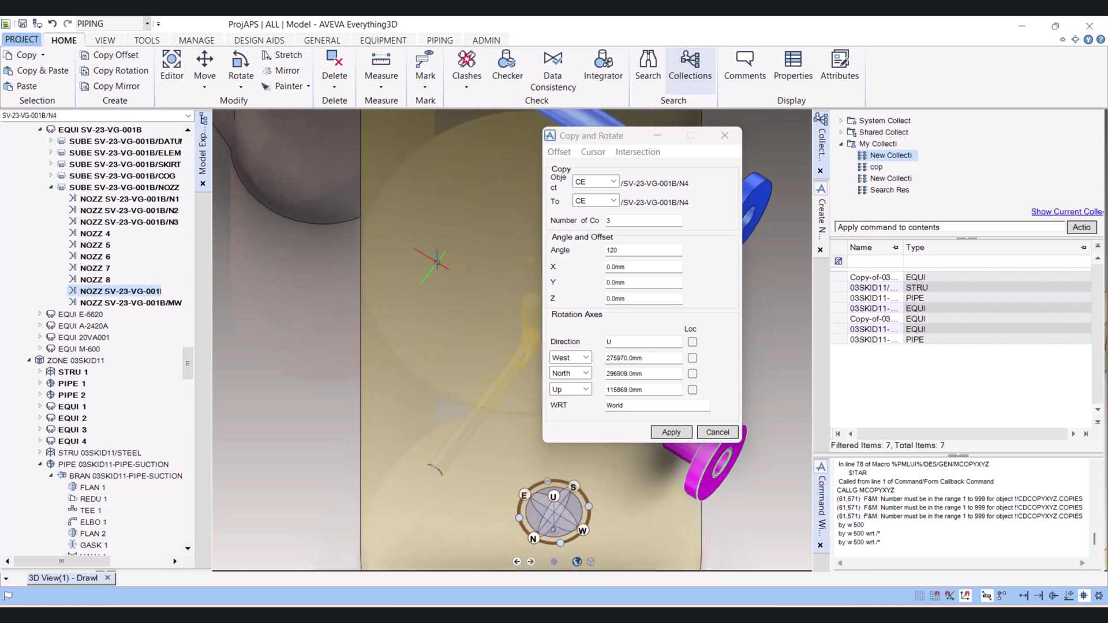
pyautogui.scroll(-6, 436, 265)
pyautogui.moveTo(446, 297); pyautogui.dragTo(460, 306, button='middle')
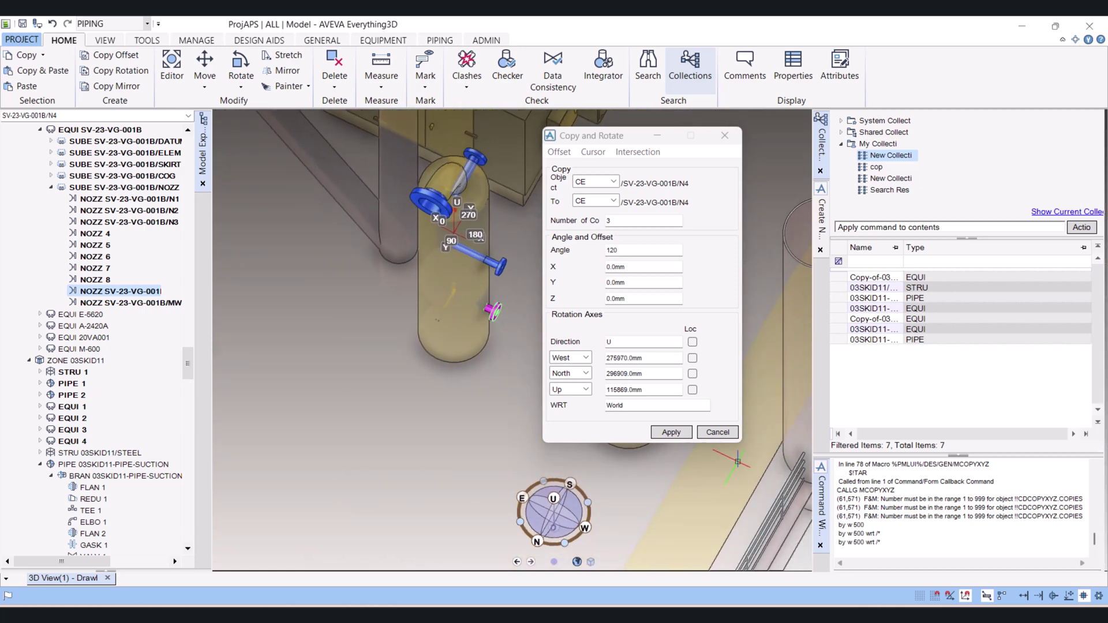
pyautogui.click(676, 431)
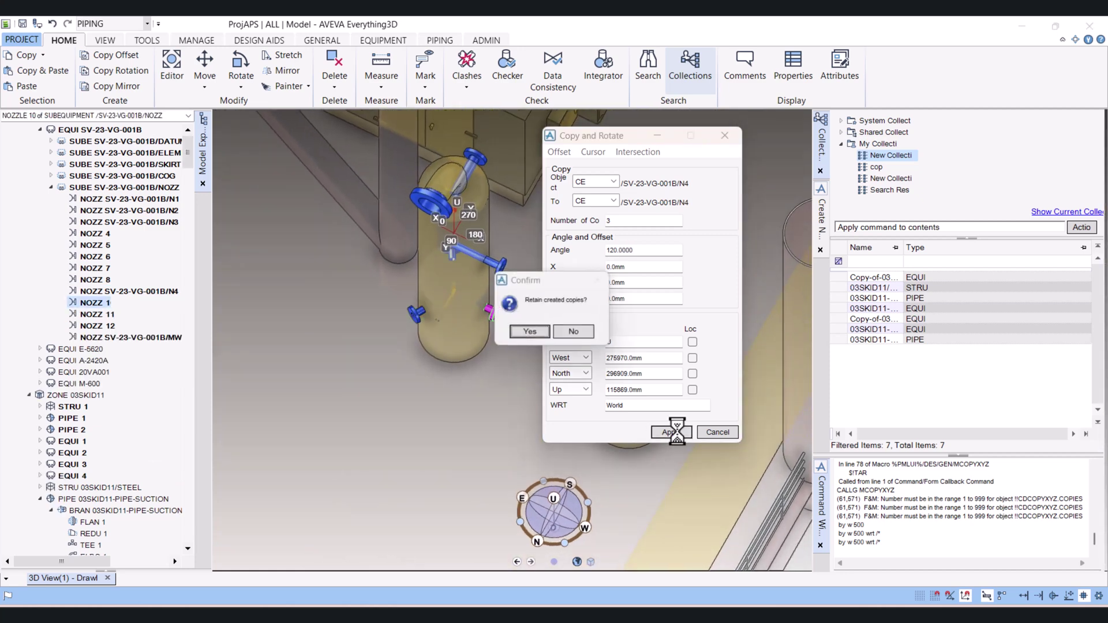
pyautogui.click(528, 331)
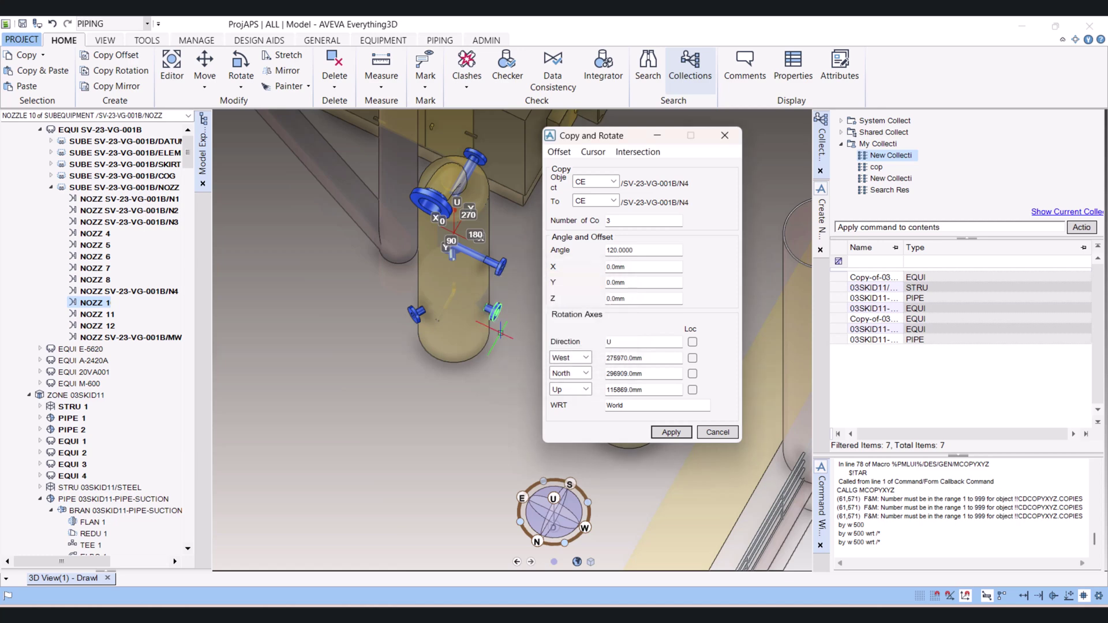
pyautogui.moveTo(528, 331); pyautogui.dragTo(490, 338, button='middle')
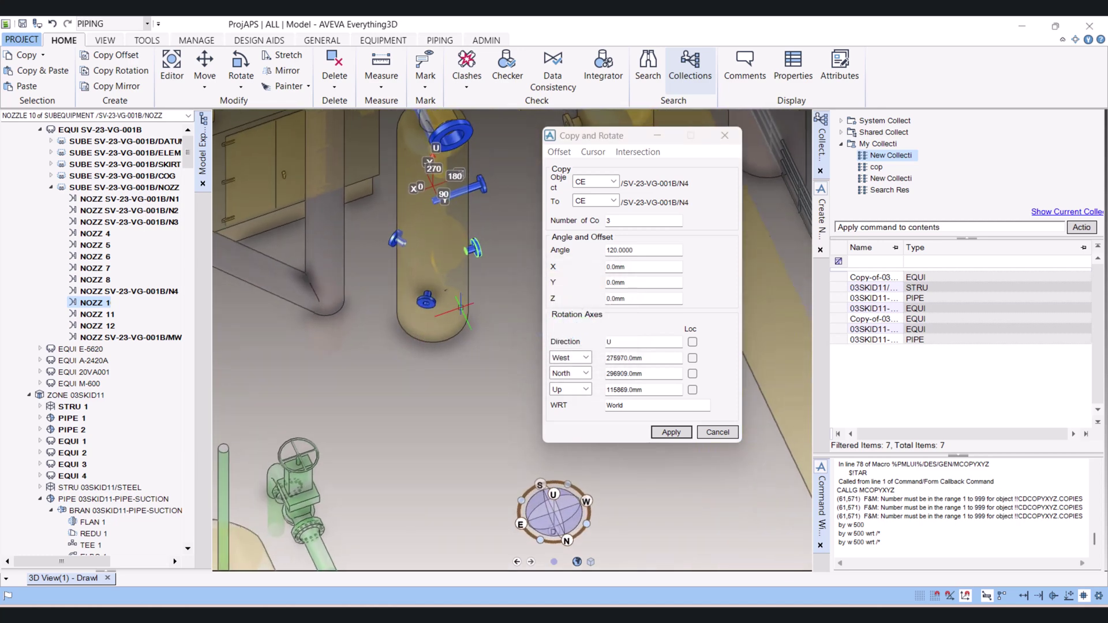
pyautogui.moveTo(457, 283); pyautogui.dragTo(408, 283, button='middle')
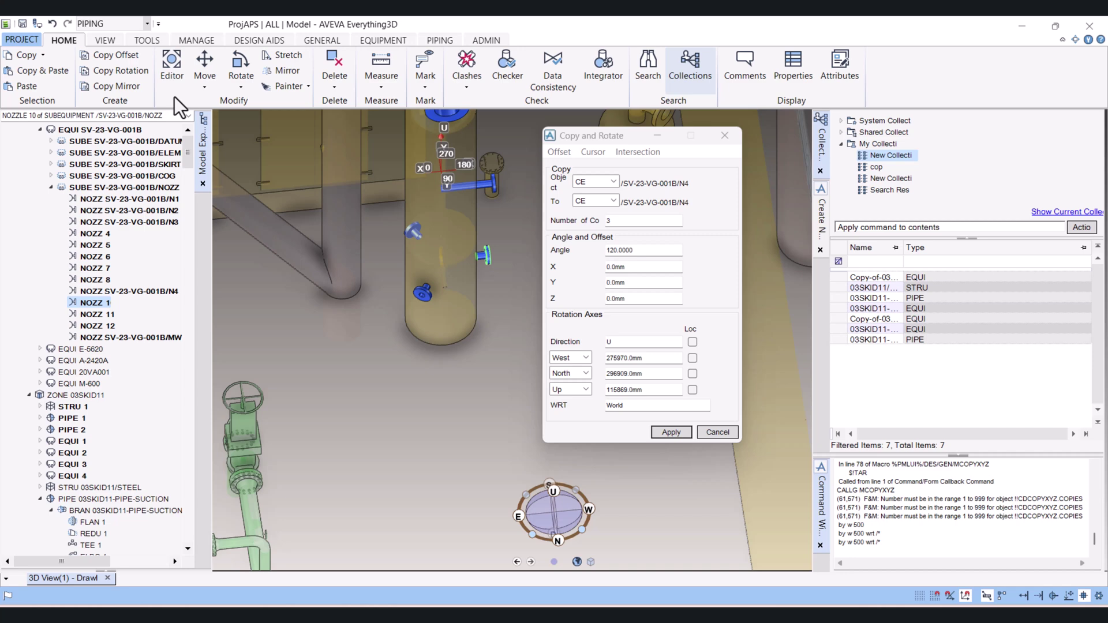